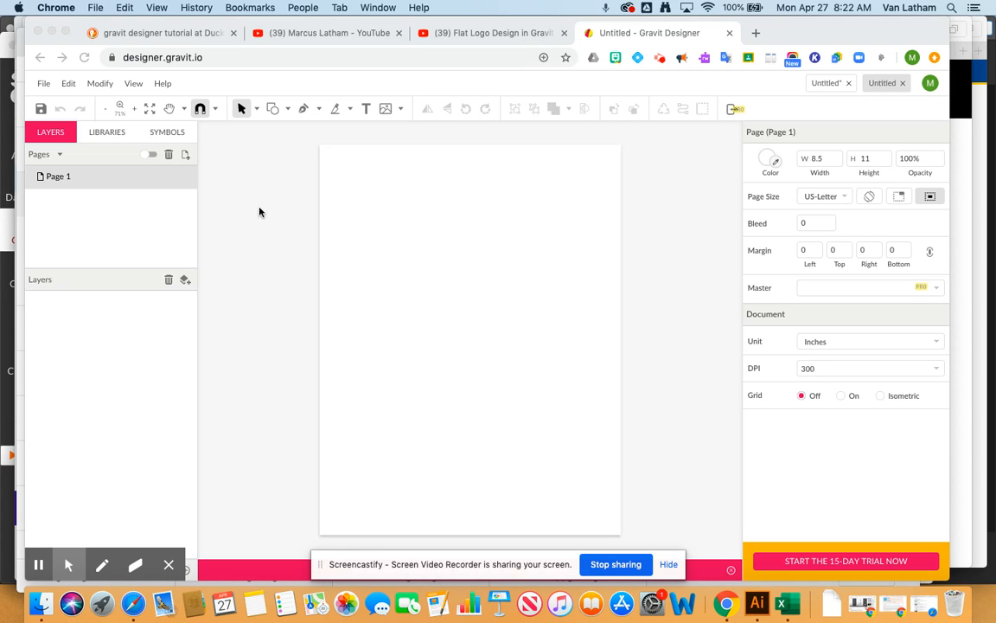
Import the image SpiceDrawing.jpg from the Module 13 folder onto the blank page
click(43, 84)
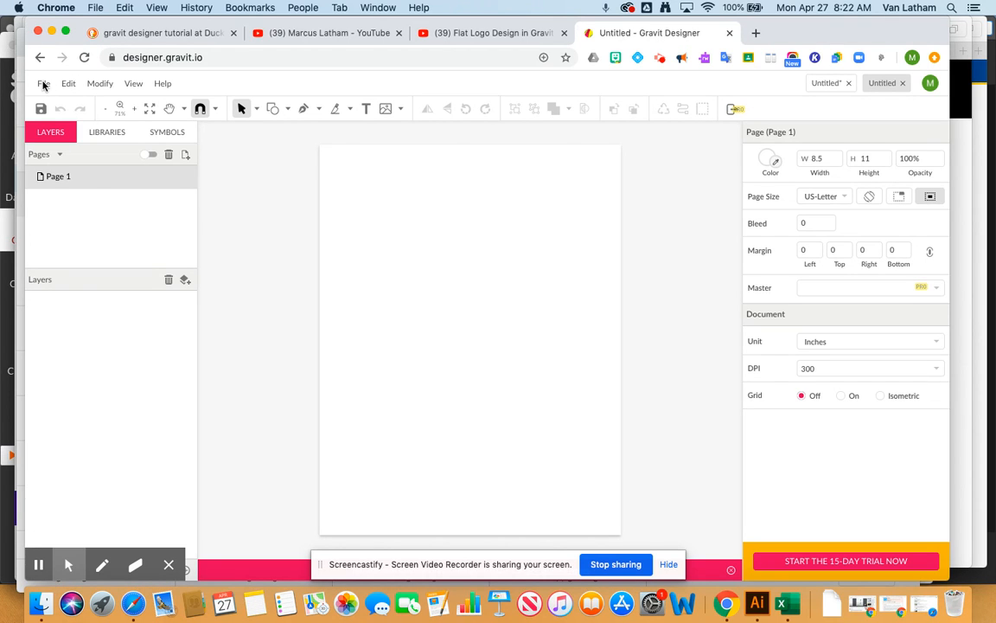
click(43, 84)
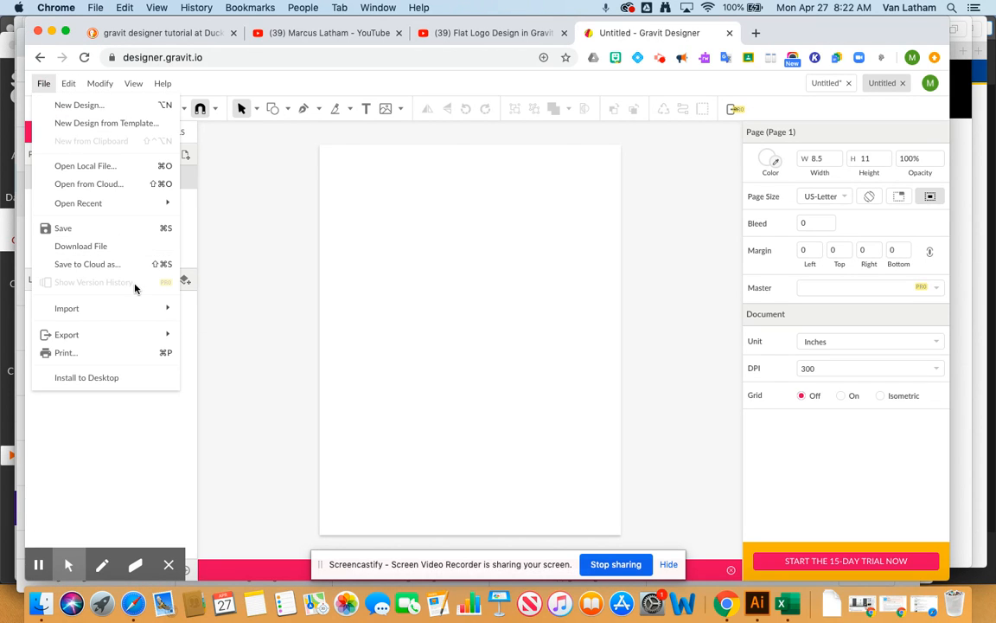
mouse_move(133, 308)
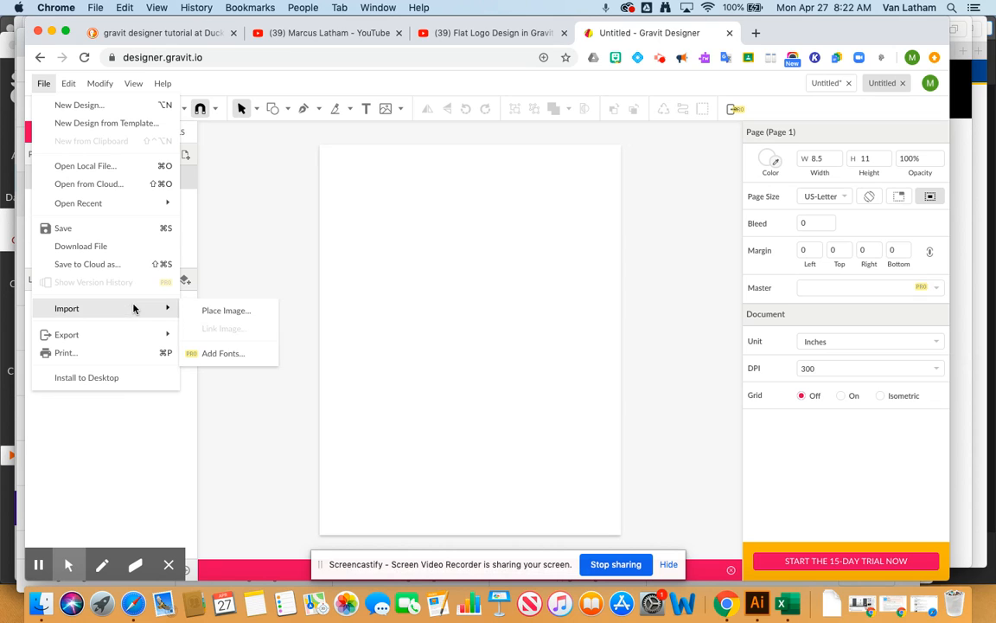
click(226, 310)
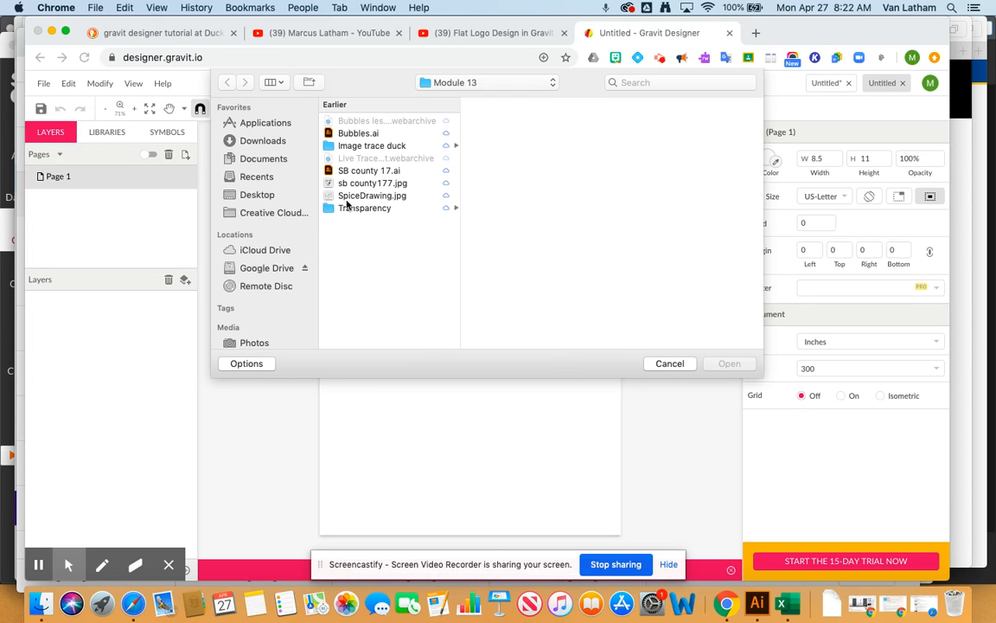
click(374, 198)
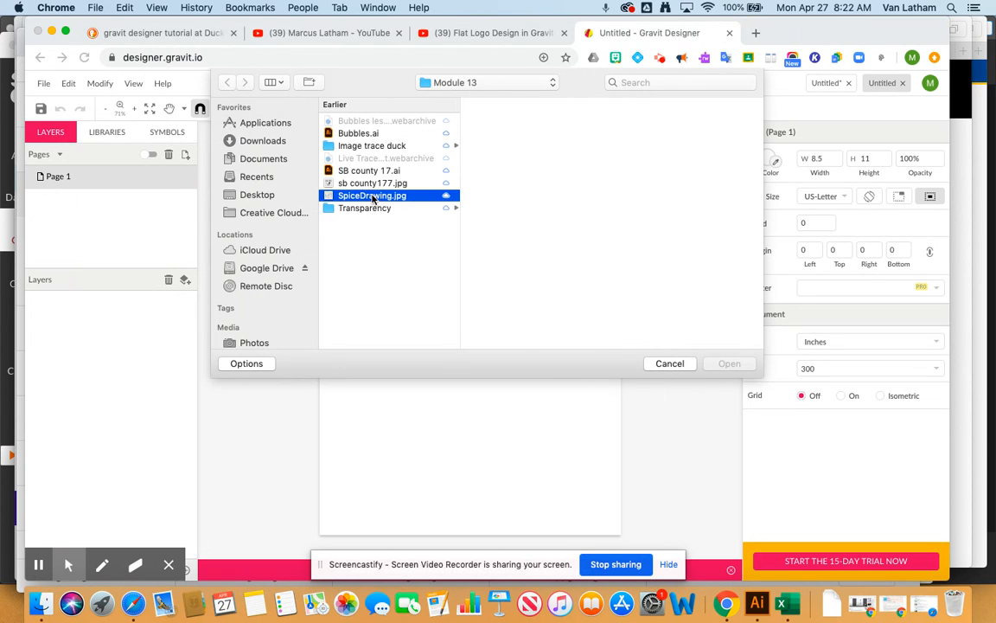
click(728, 364)
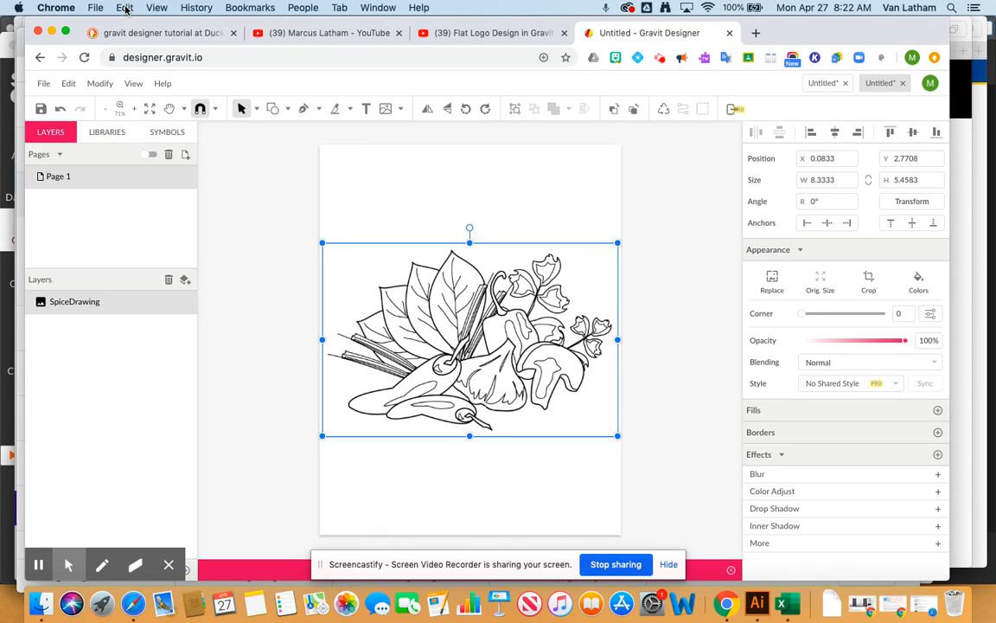
Vectorize the placed spice drawing so that it becomes a group of editable paths
click(98, 84)
mouse_move(187, 347)
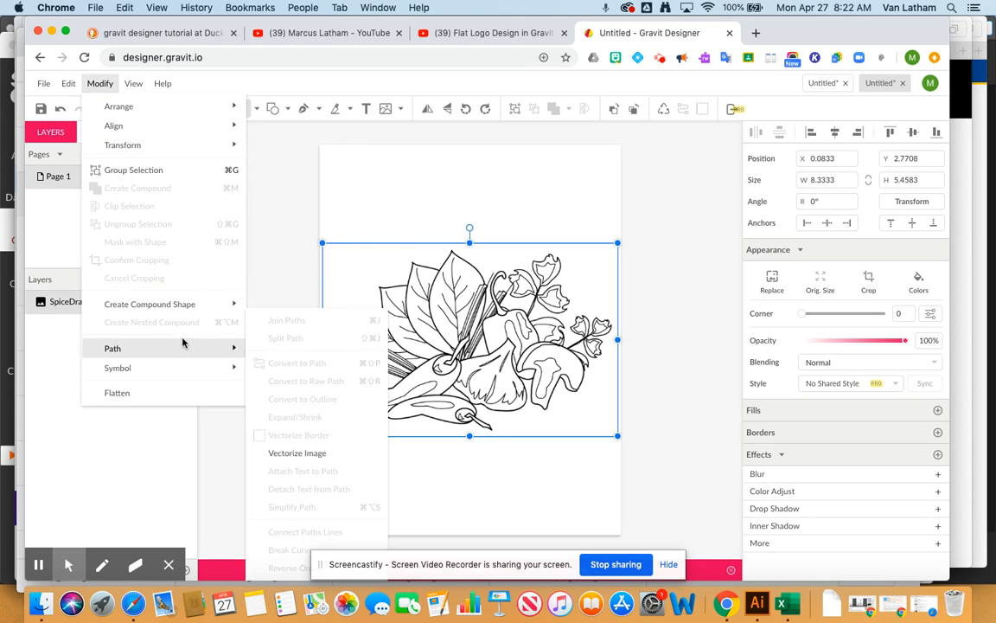
click(331, 459)
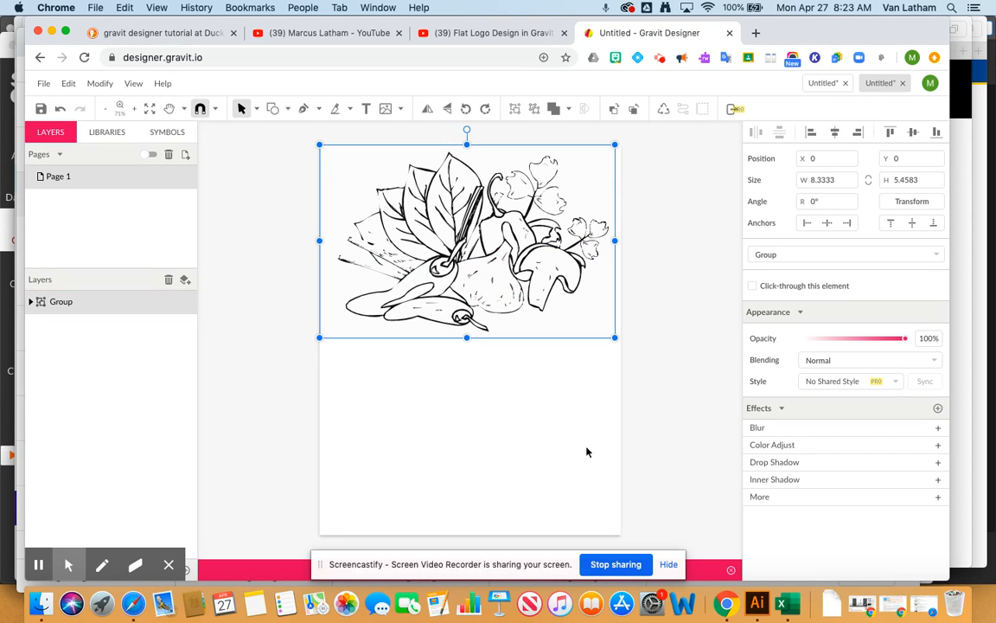
Fill the tallest front leaf of the drawing with dark green #2D8E2D
key(super+1)
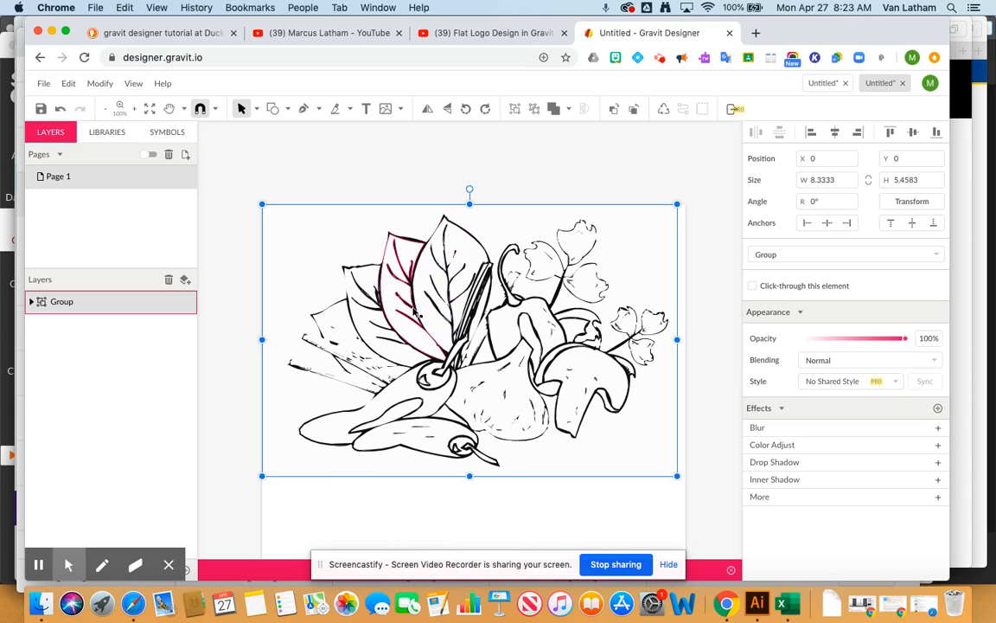
double_click(422, 275)
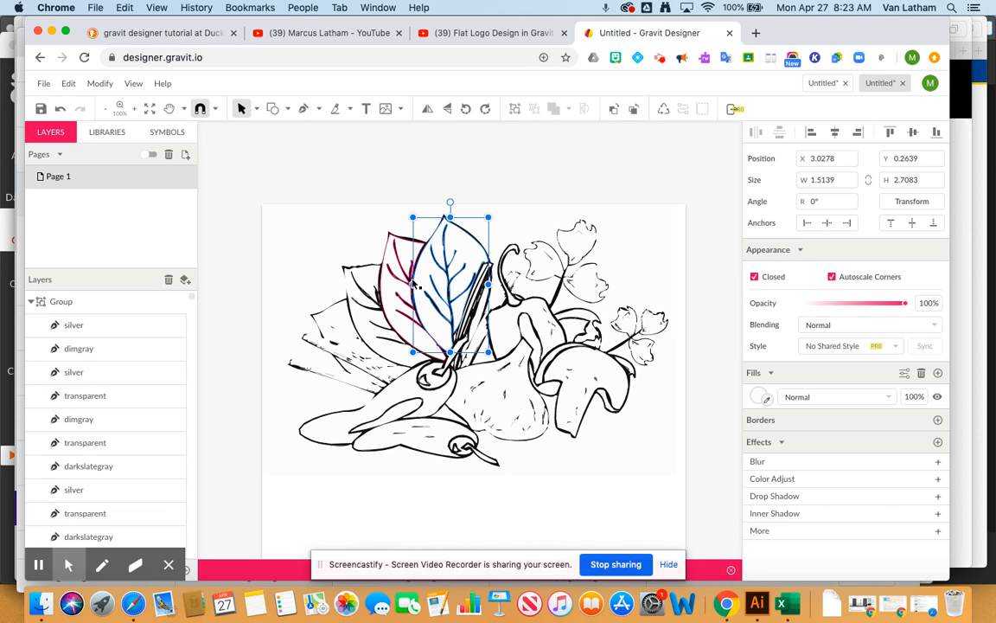
click(761, 396)
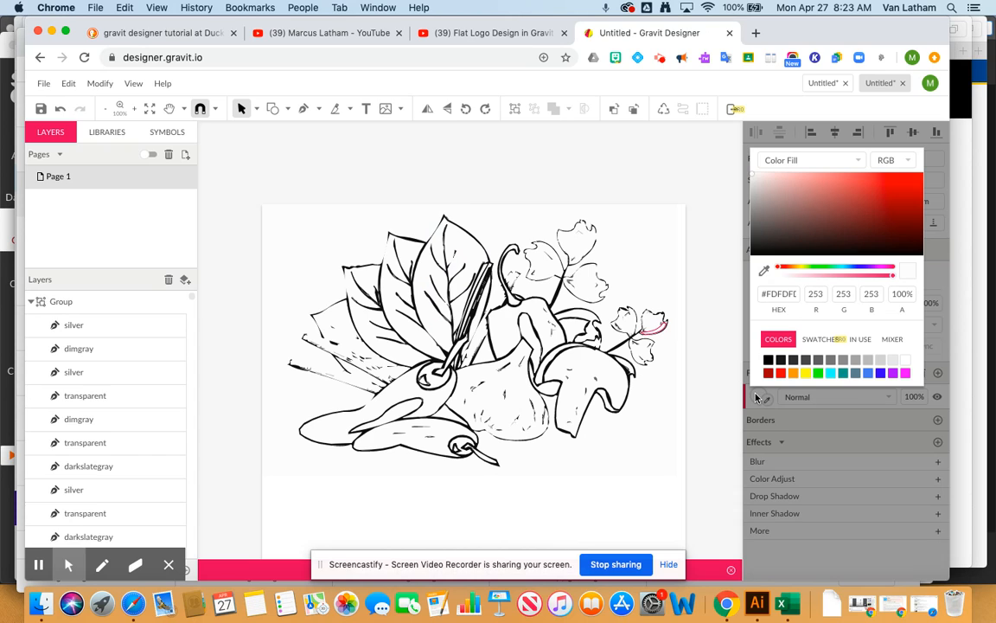
click(843, 373)
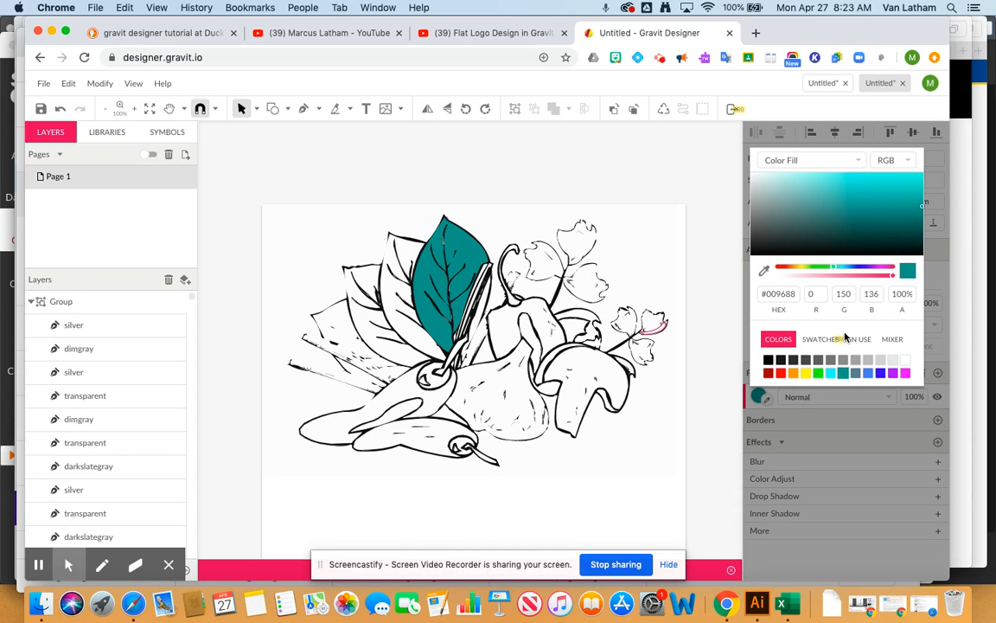
click(818, 374)
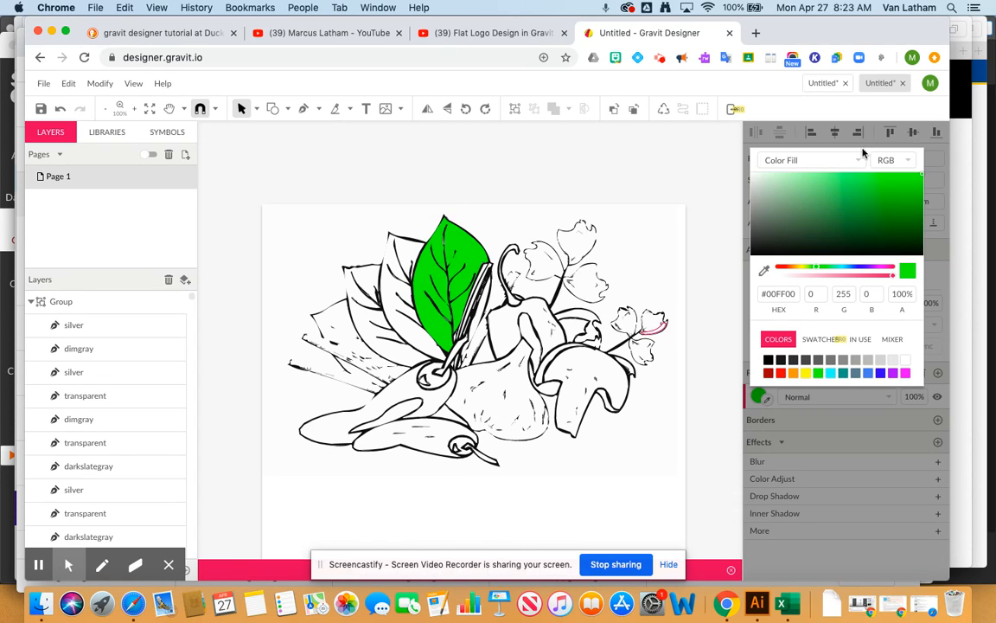
click(870, 212)
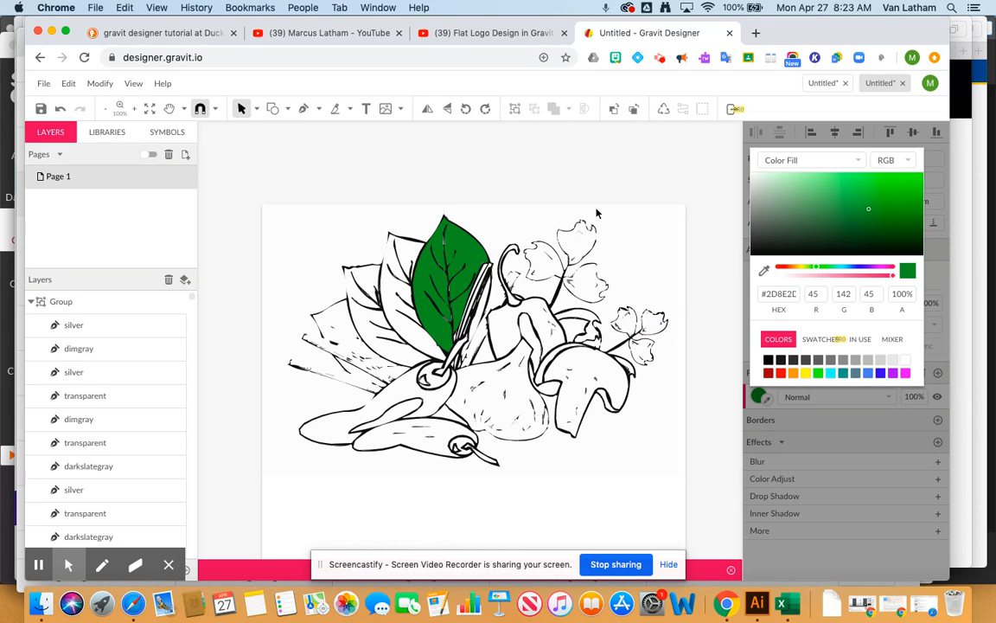
Fill the second leaf, just behind the tallest one, with green #389B38 and deselect it
click(407, 255)
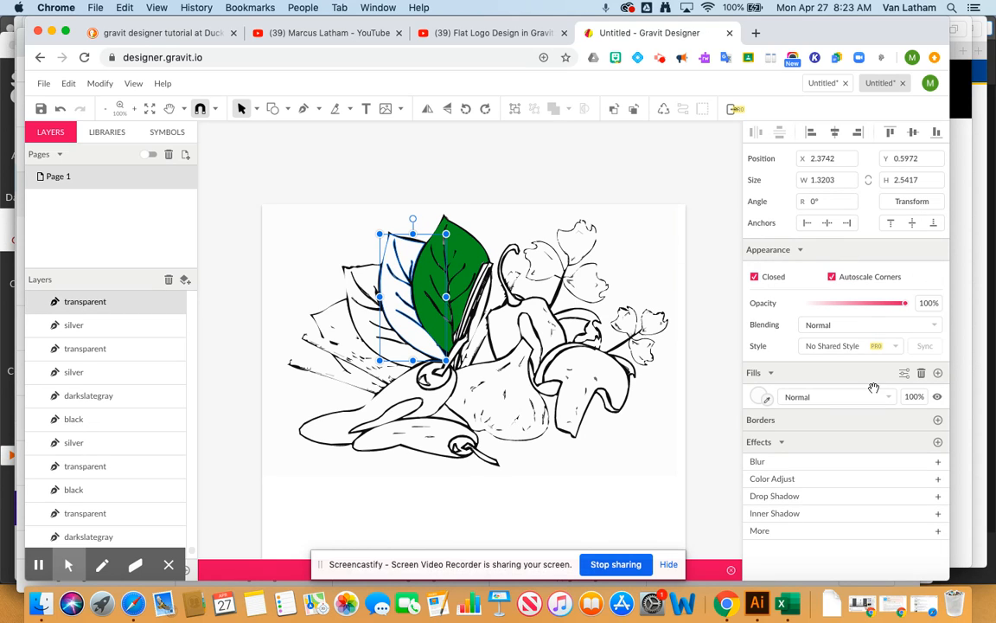
click(760, 397)
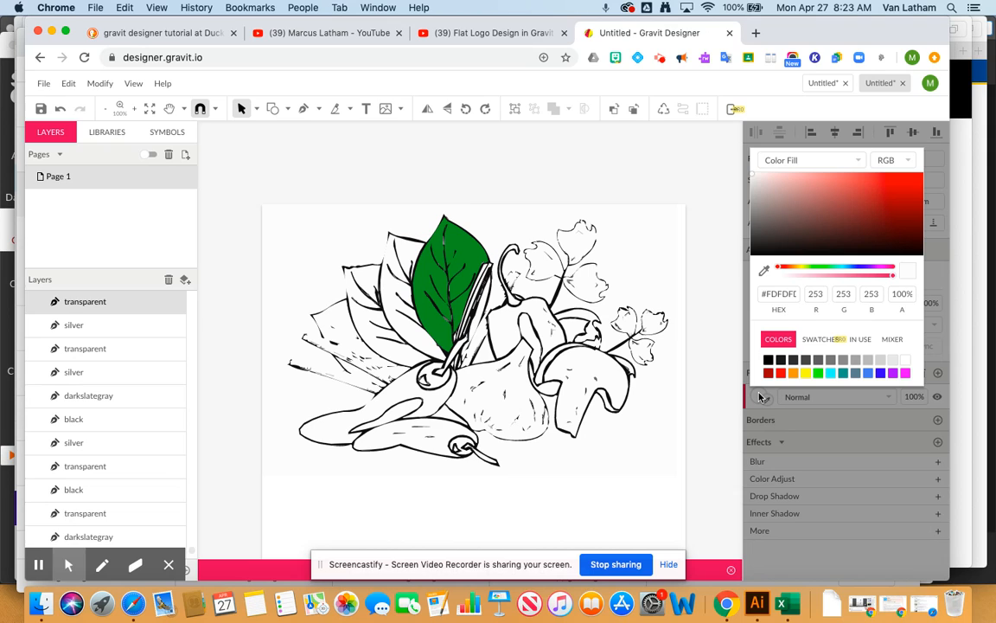
click(818, 372)
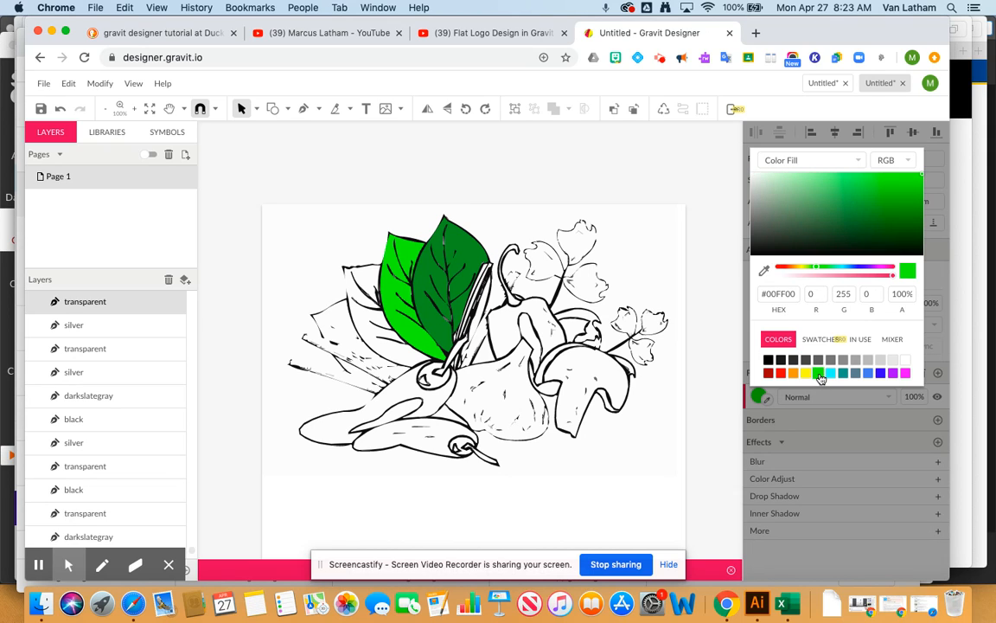
click(860, 208)
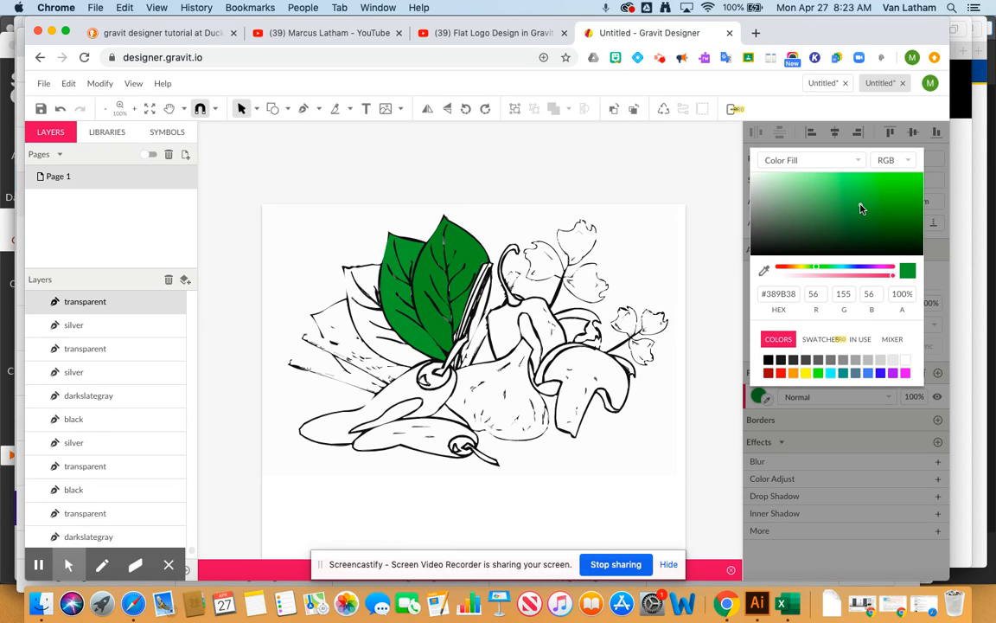
click(698, 235)
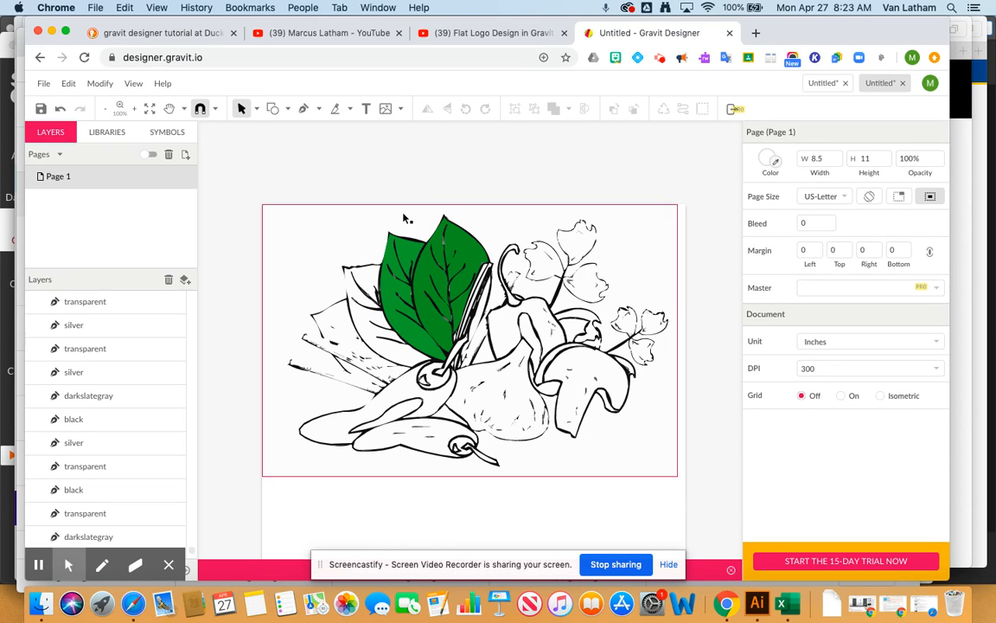
Fill the garlic bulb path inside the group with tan brown #BB9050
click(489, 391)
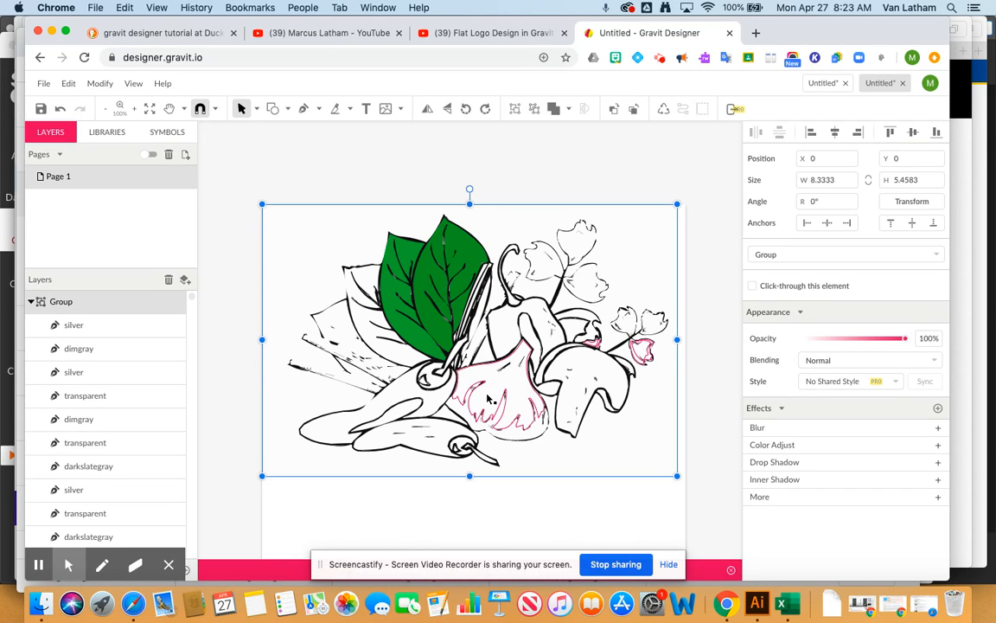
click(30, 302)
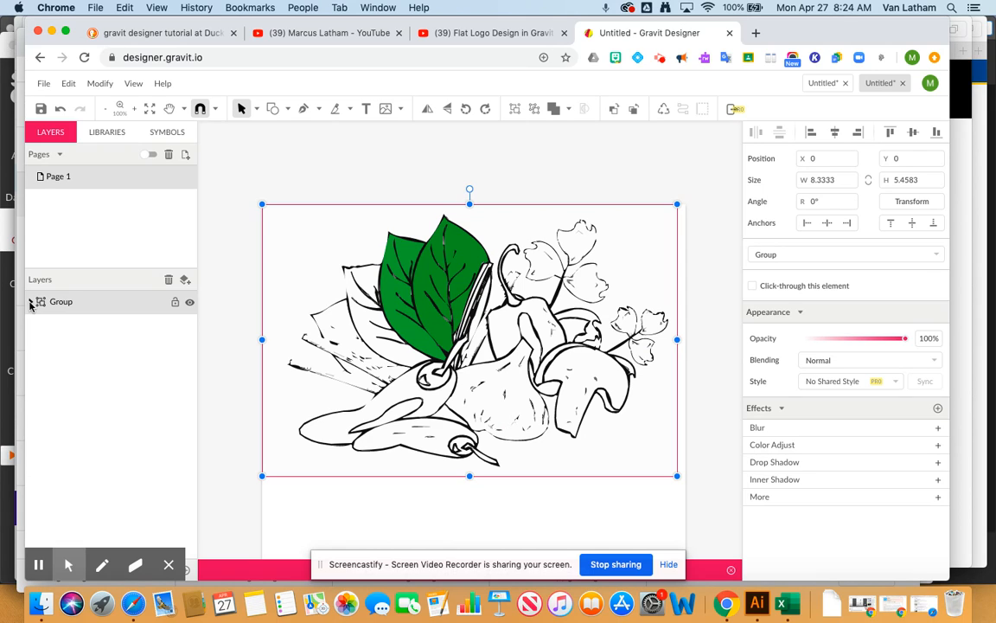
click(30, 302)
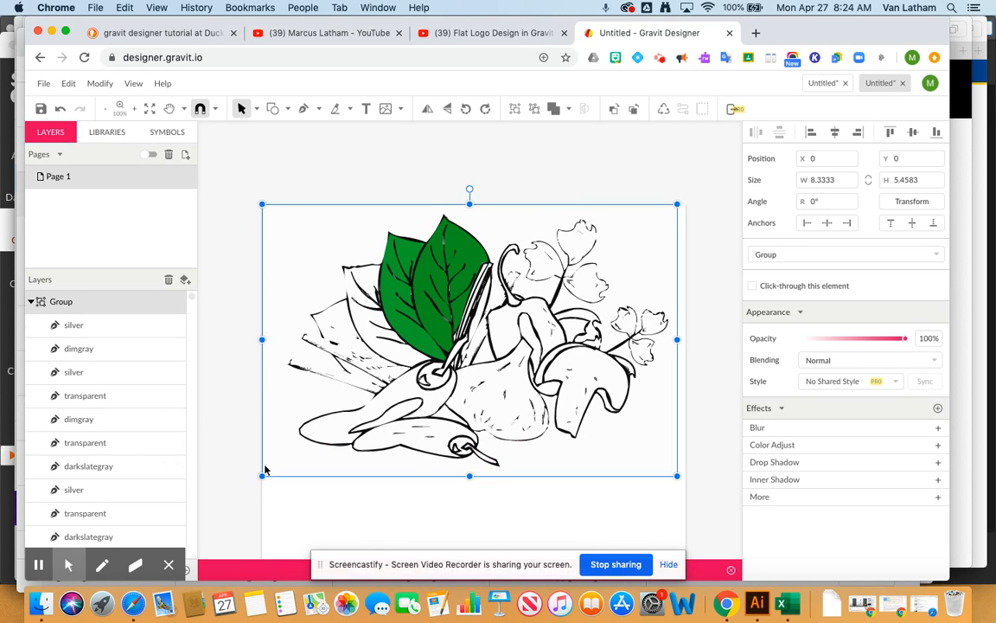
click(516, 394)
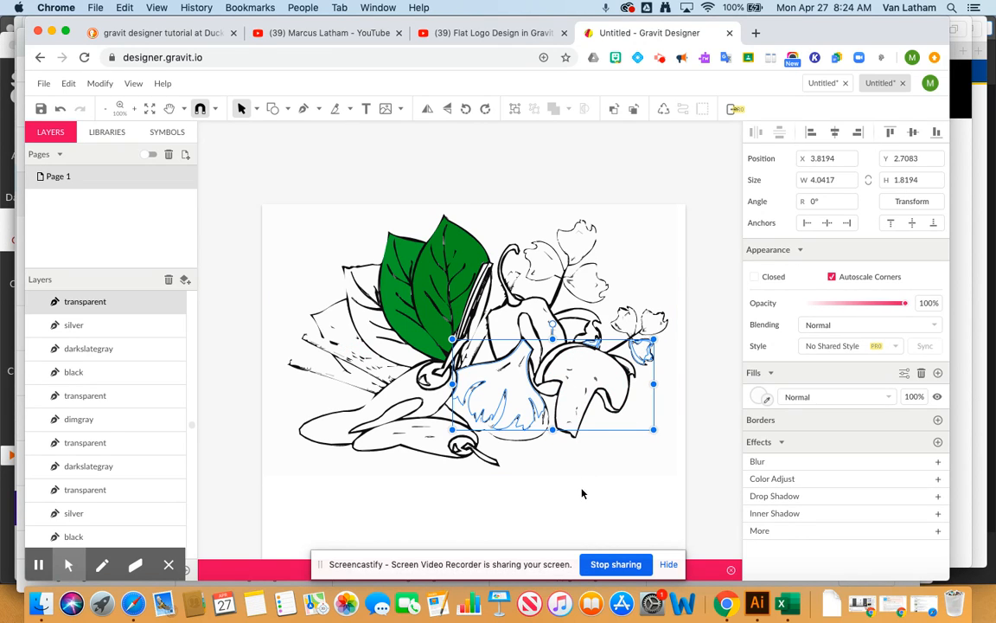
click(758, 395)
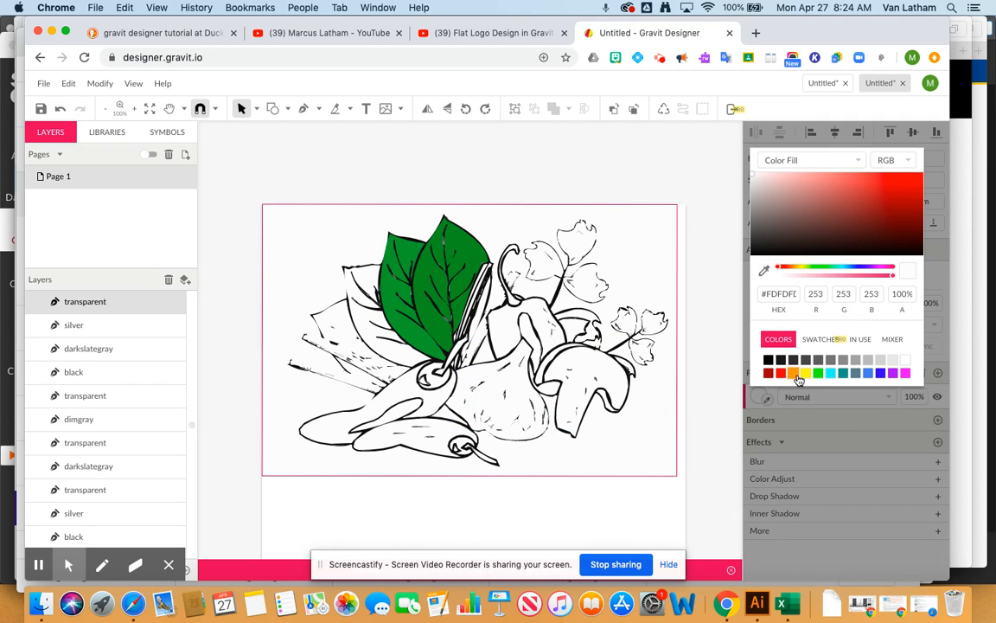
click(795, 374)
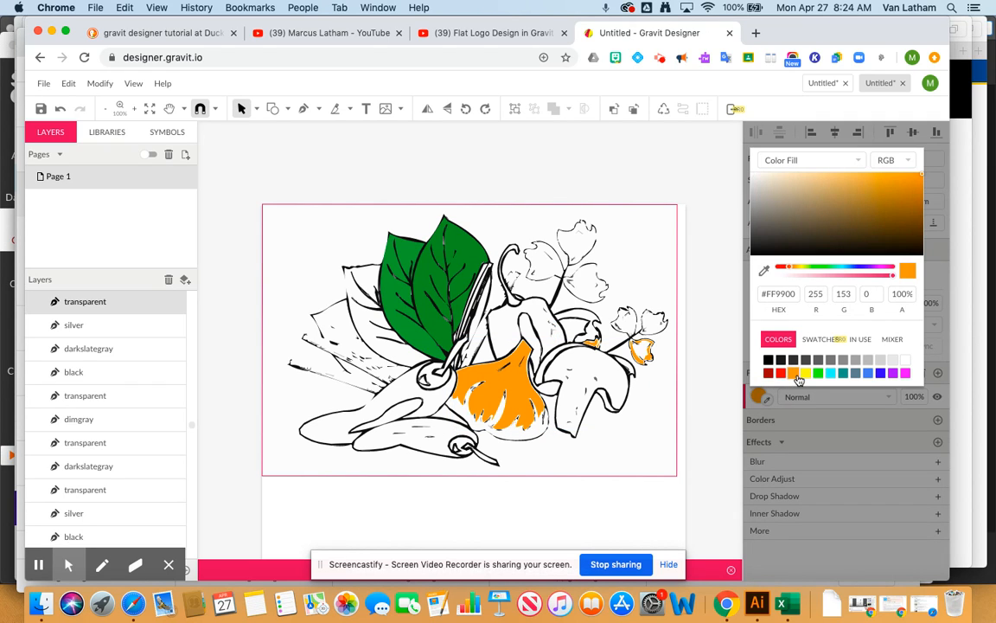
click(849, 198)
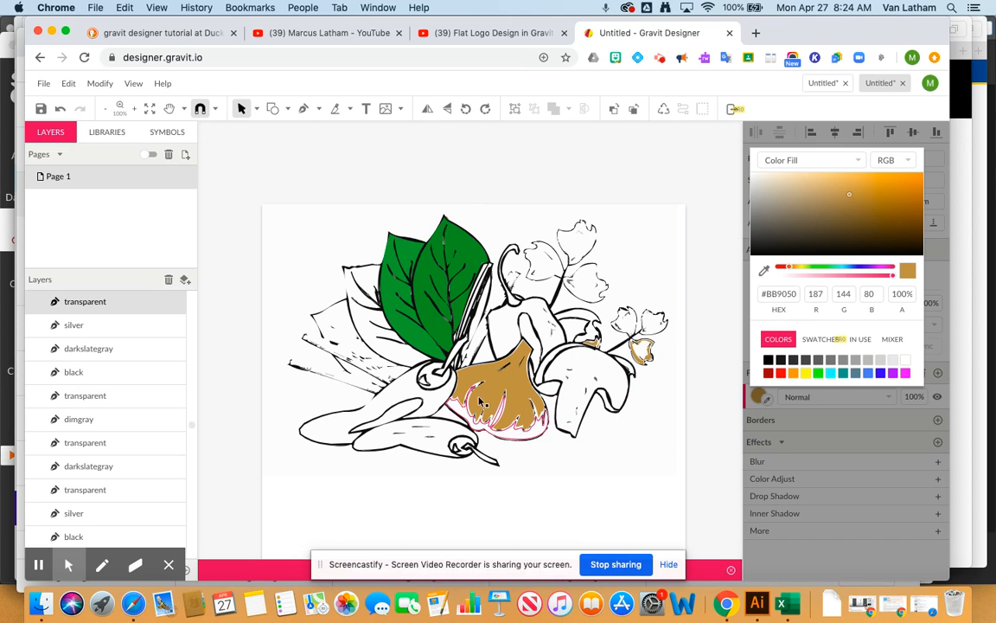
Split the brown garlic path into separate paths and deselect them
click(513, 391)
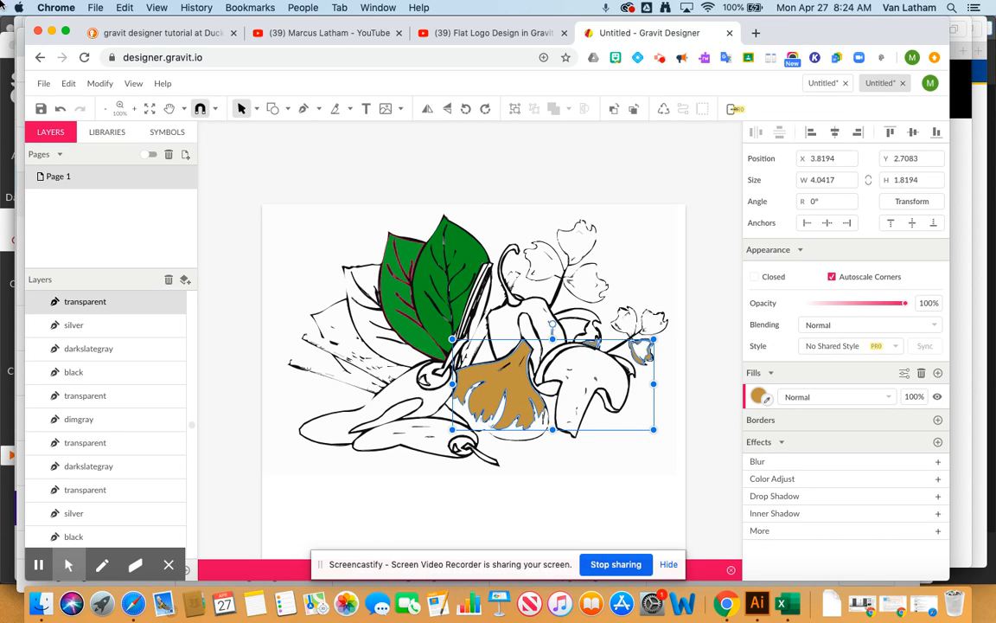
click(95, 84)
mouse_move(149, 347)
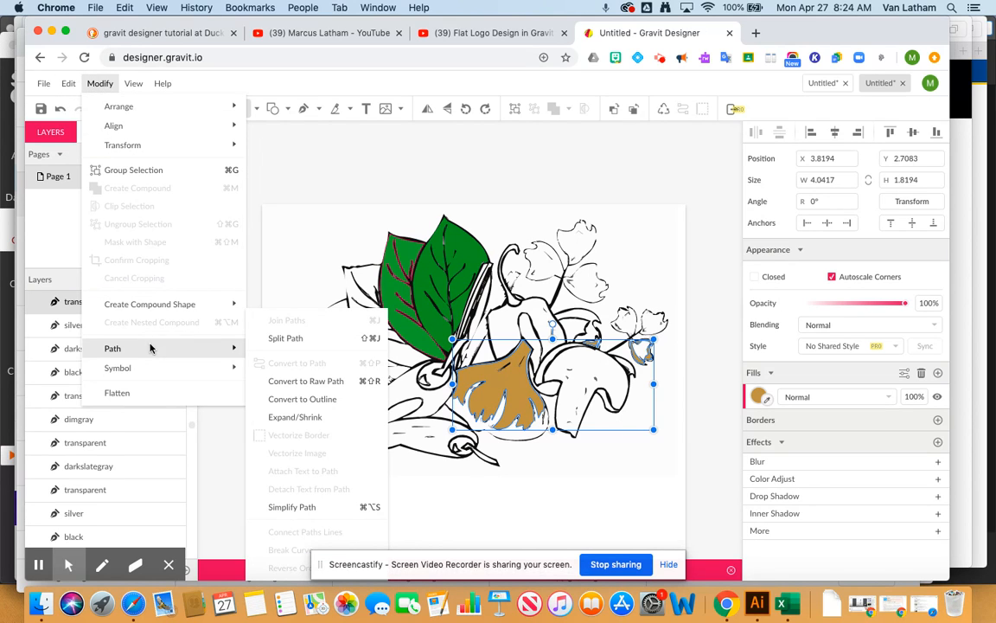
click(303, 345)
click(589, 516)
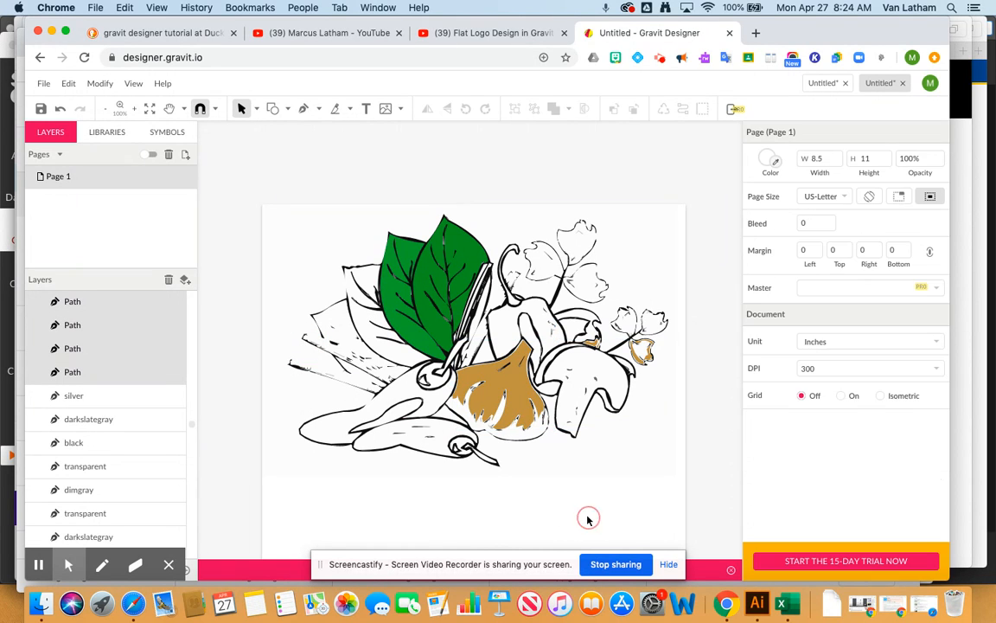
click(467, 359)
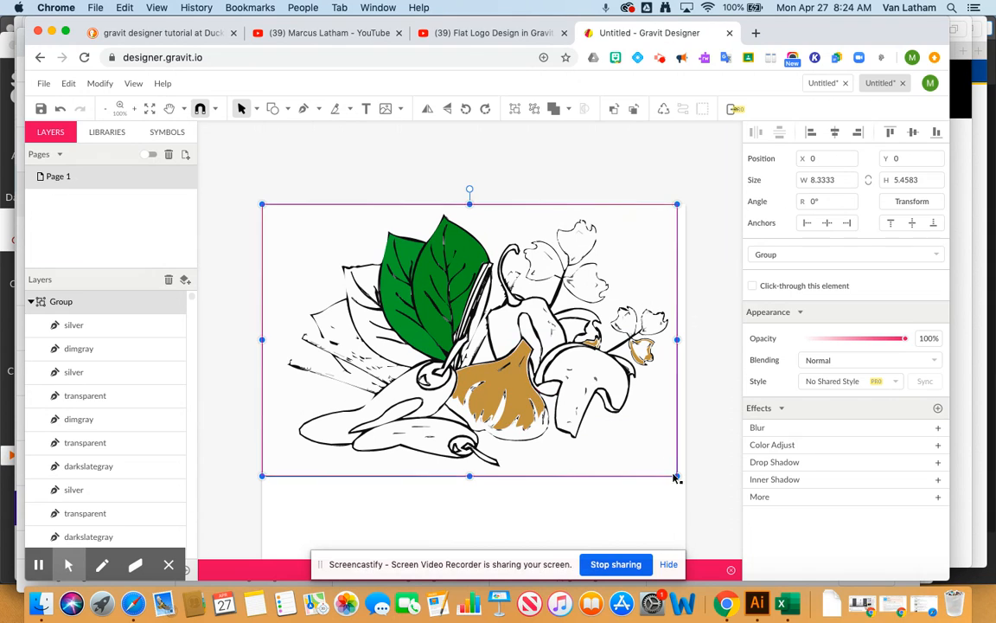
click(644, 520)
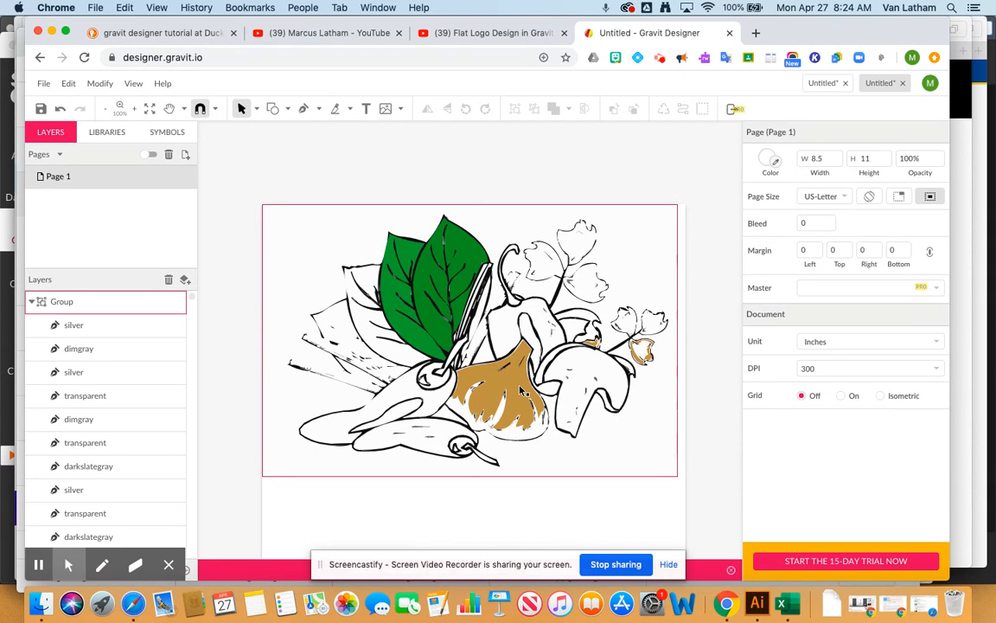
click(522, 391)
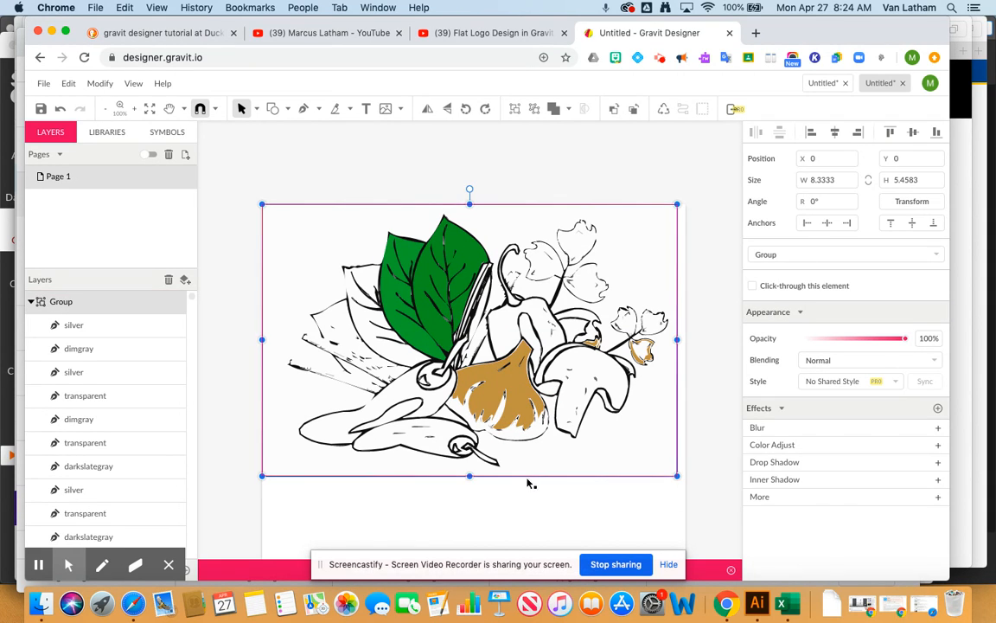
click(532, 506)
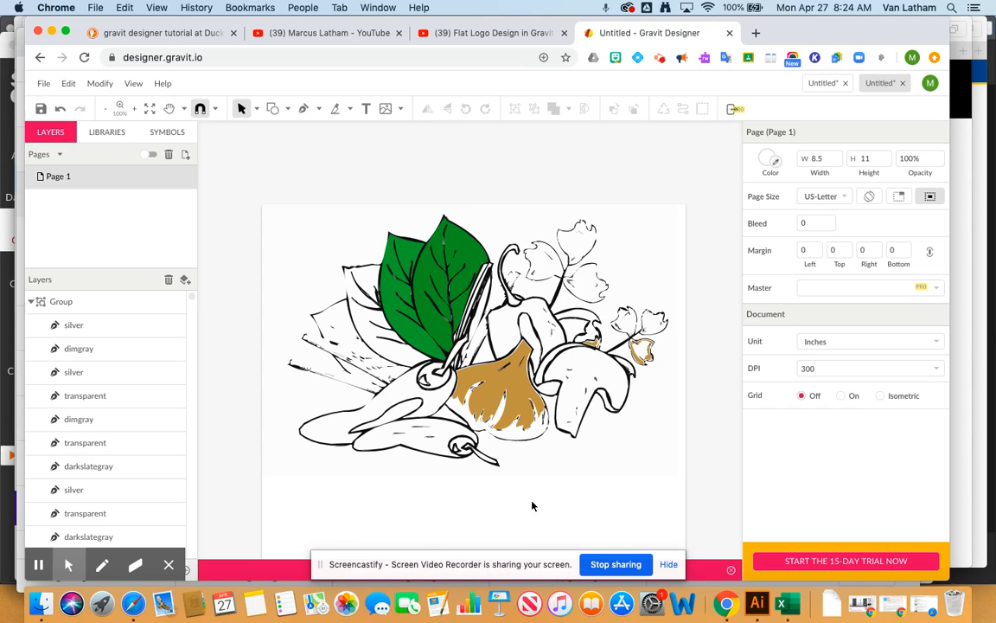
Fill the small brown leaf of the far-right sprig with green #189918 and deselect it
click(504, 383)
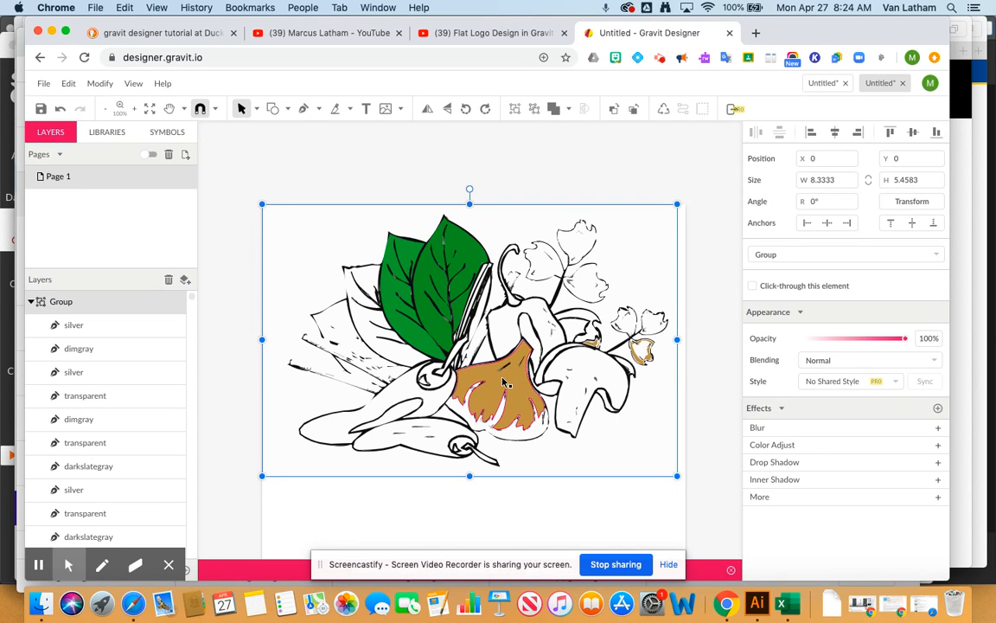
double_click(640, 361)
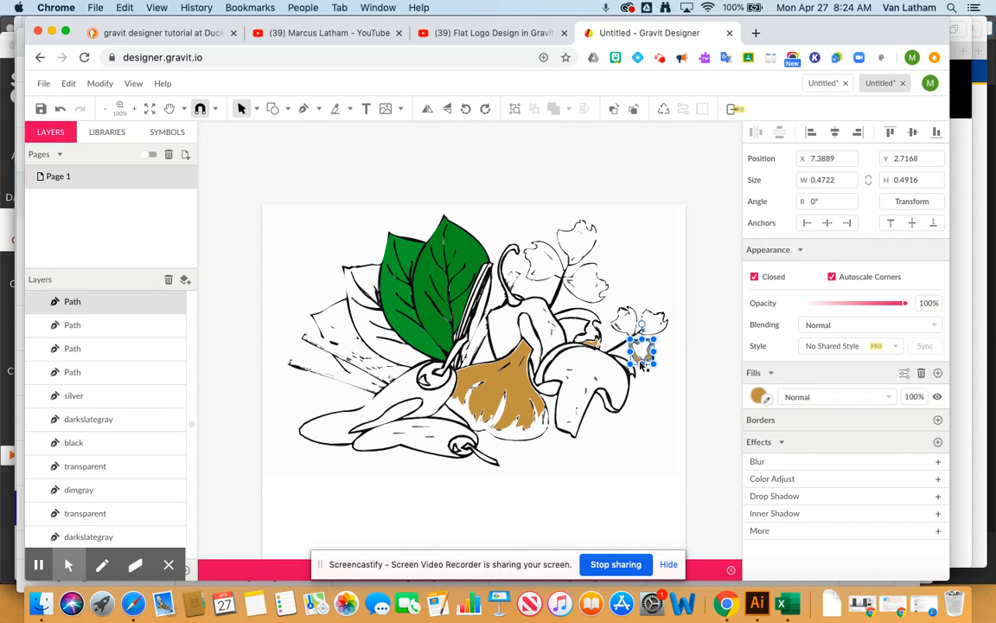
click(759, 396)
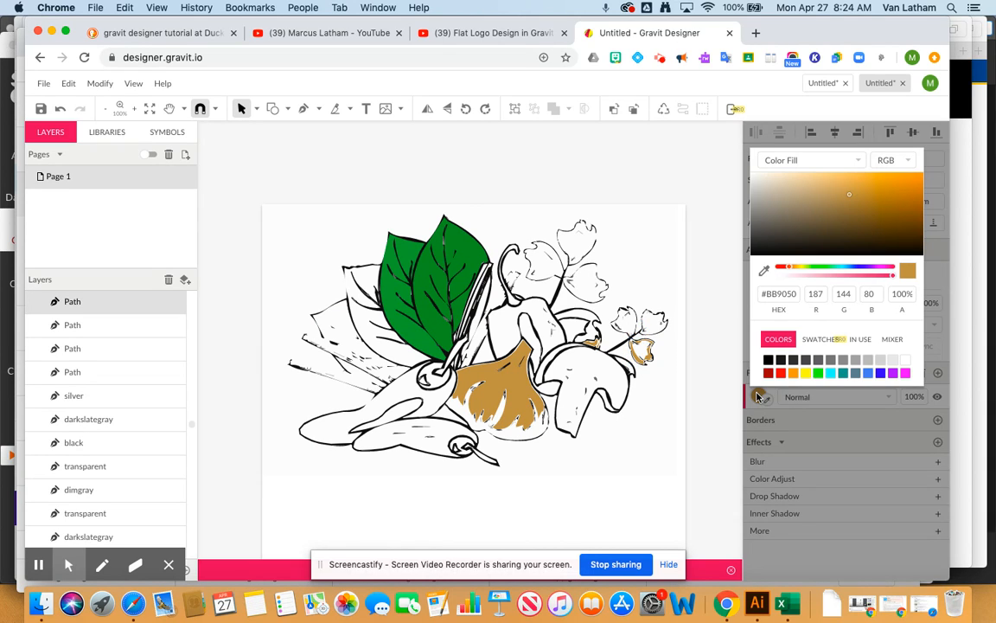
click(818, 373)
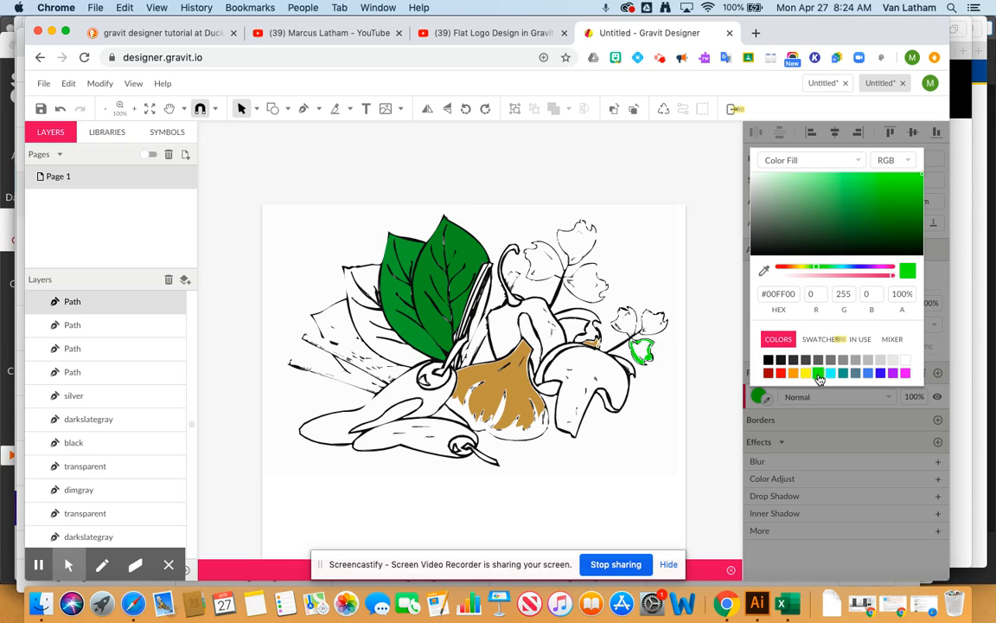
click(895, 205)
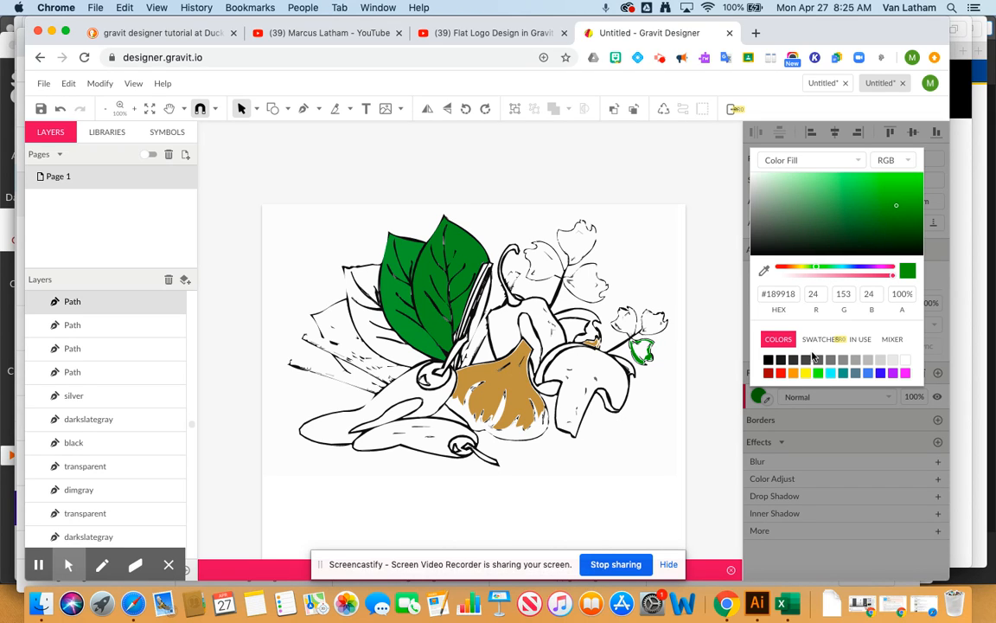
click(667, 460)
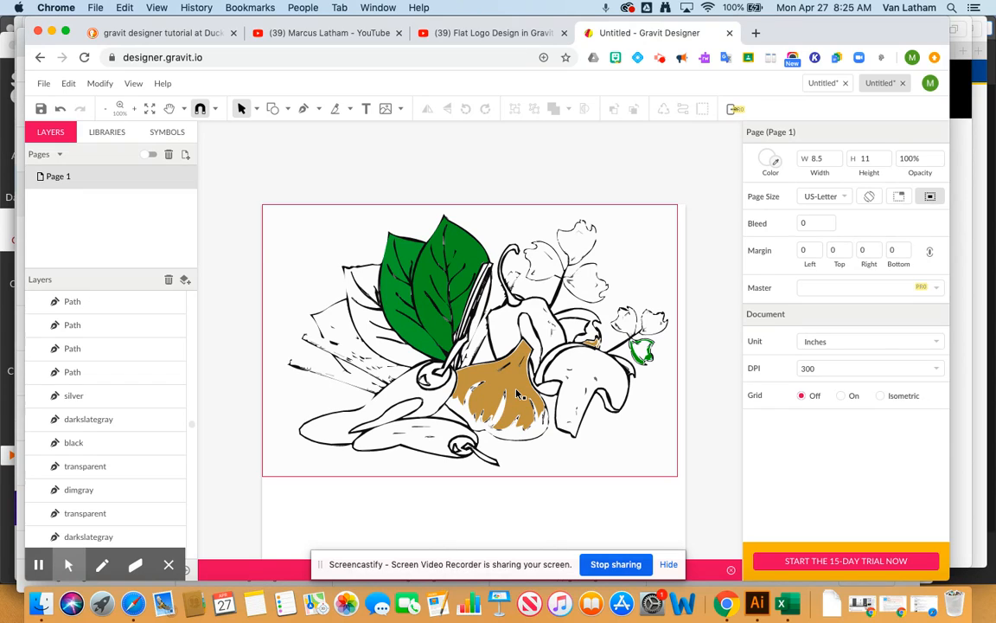
Split the upper chili pepper's path into separate paths and deselect them
click(400, 394)
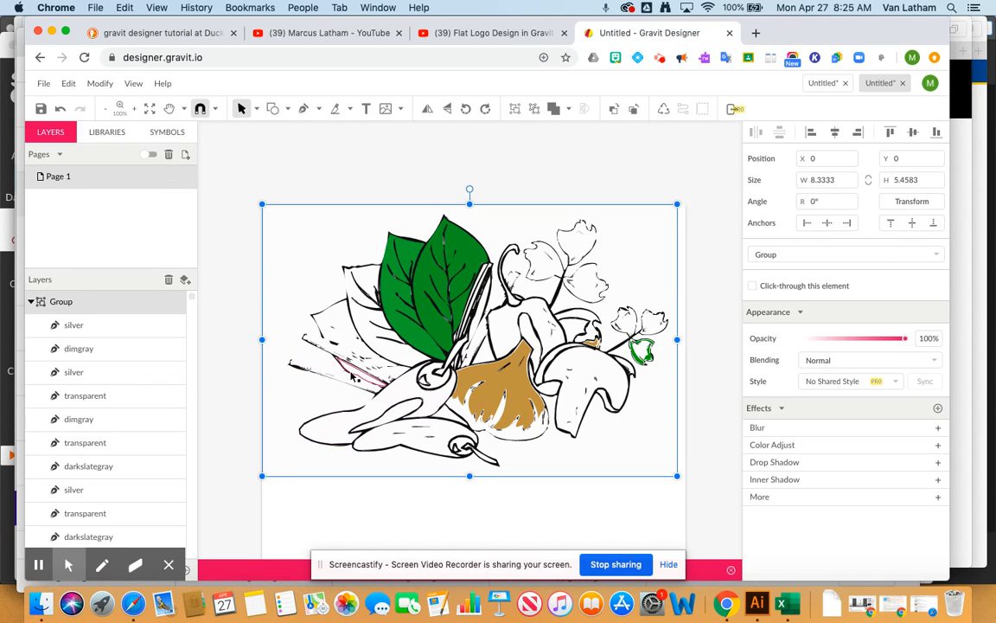
double_click(333, 429)
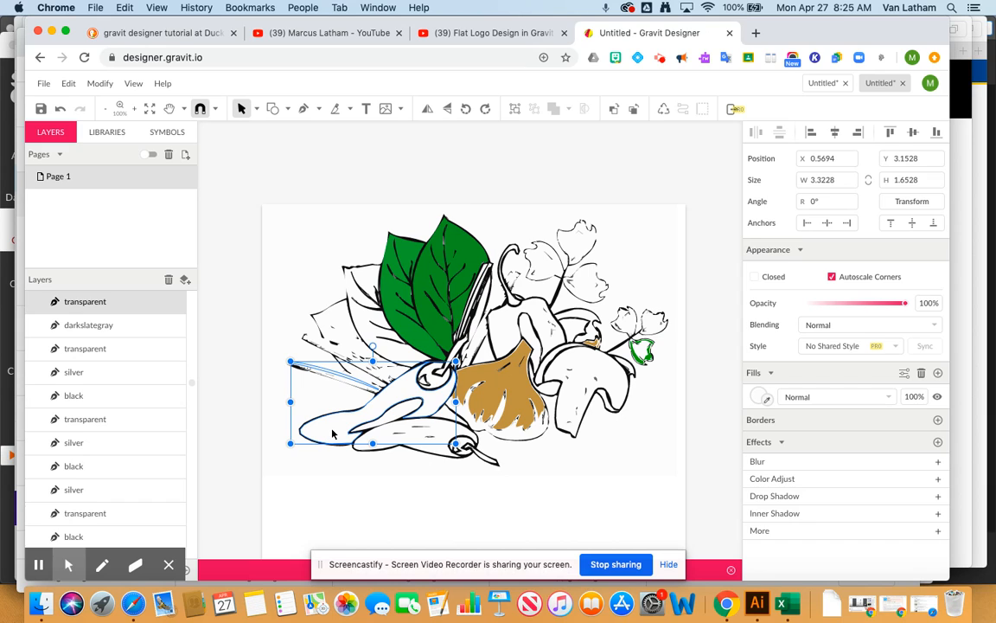
click(100, 83)
mouse_move(185, 356)
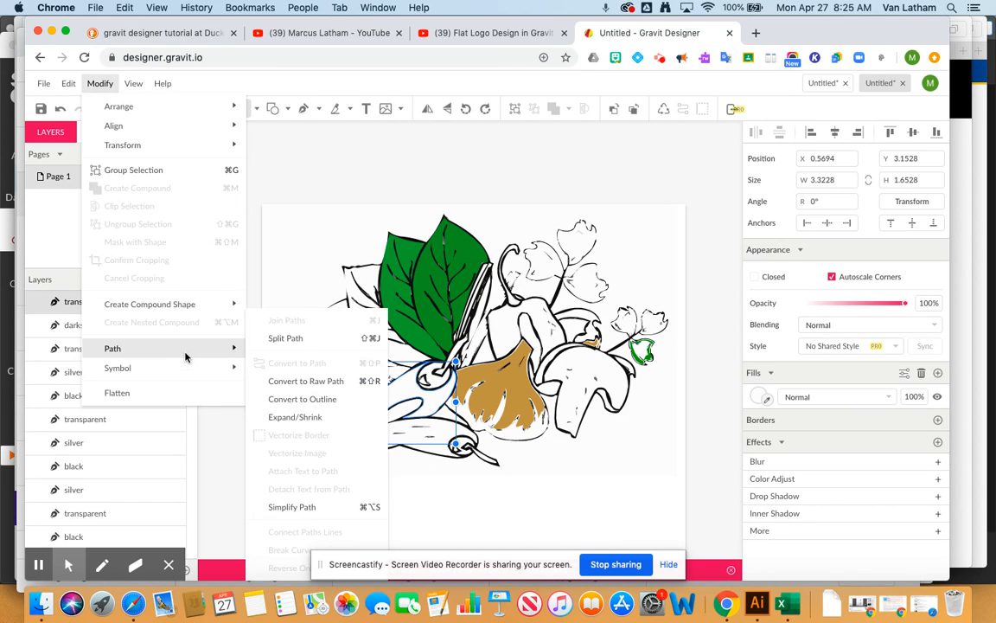
click(288, 338)
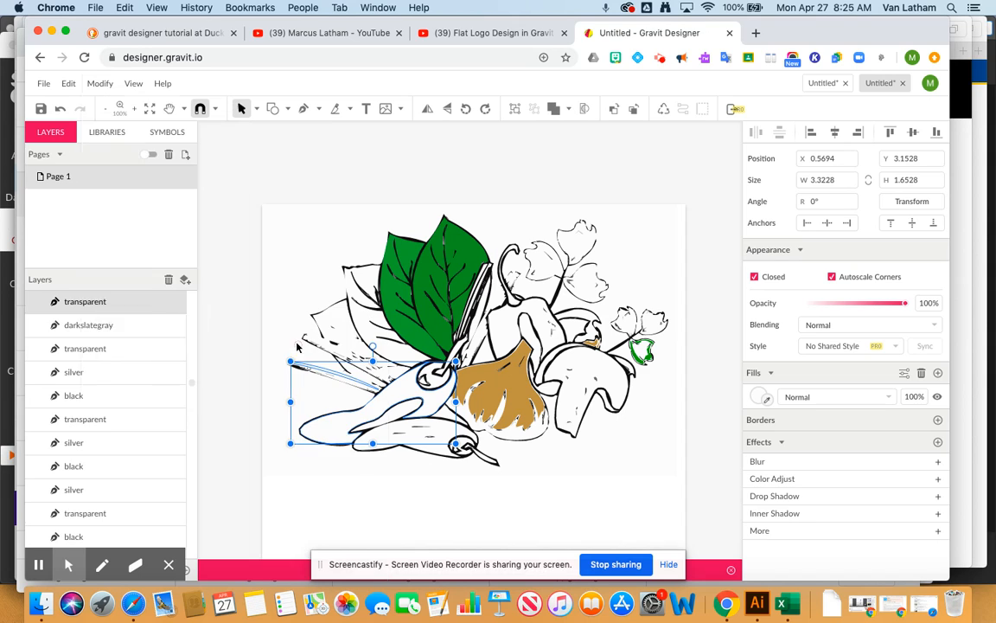
click(414, 524)
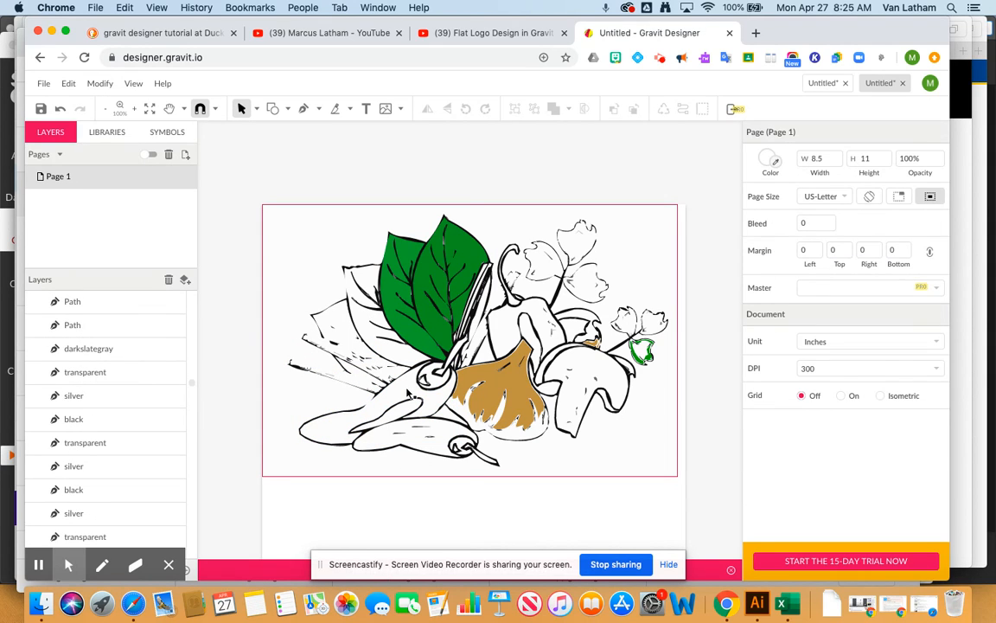
Fill the upper chili pepper's body with red #D73D3D, leave the neighbouring split-off sliver unfilled, and clear the selection
click(402, 396)
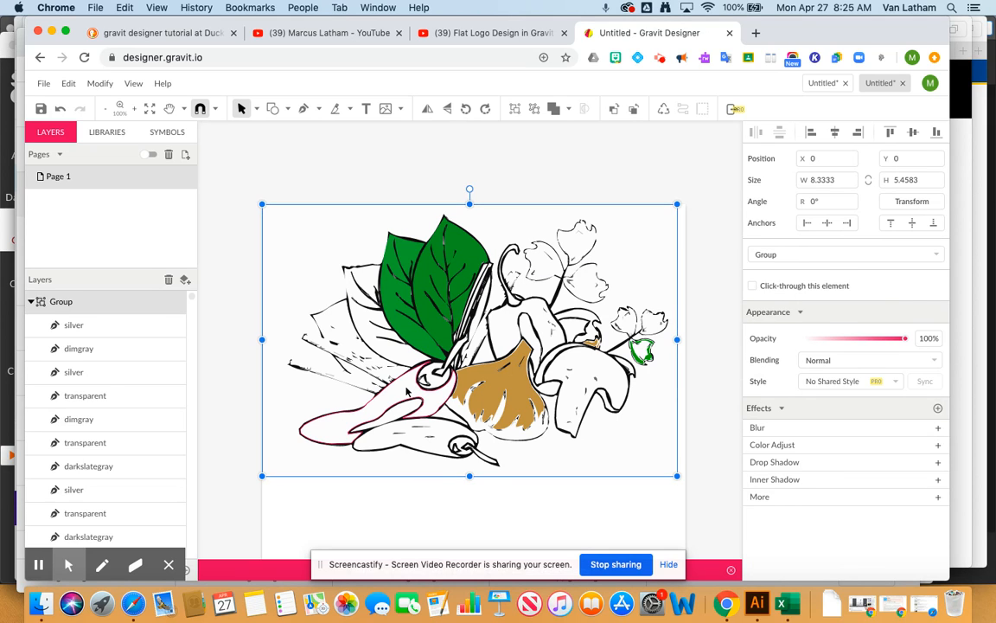
double_click(406, 390)
click(760, 396)
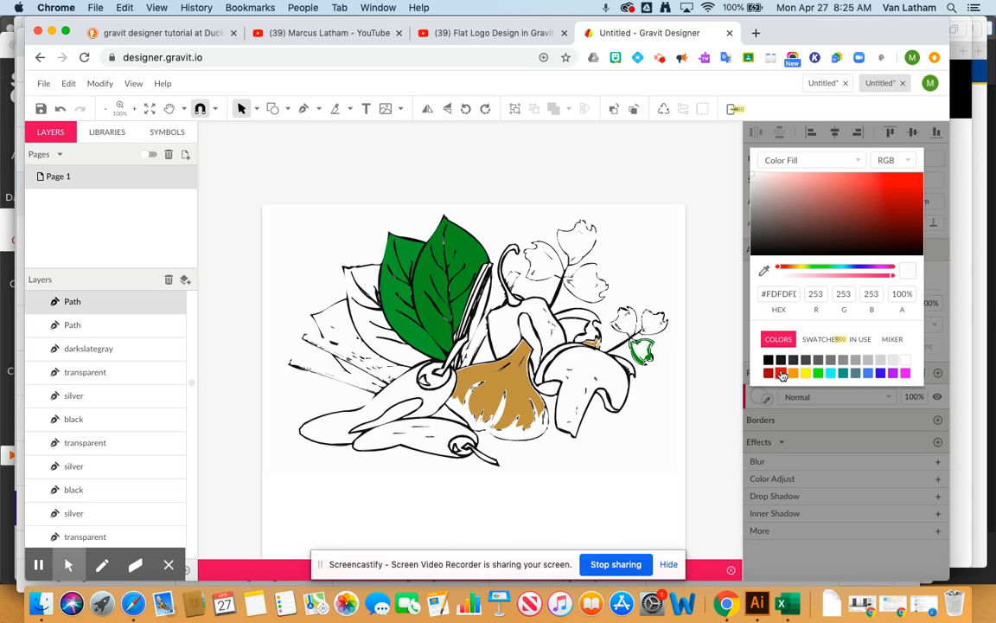
click(781, 373)
click(878, 211)
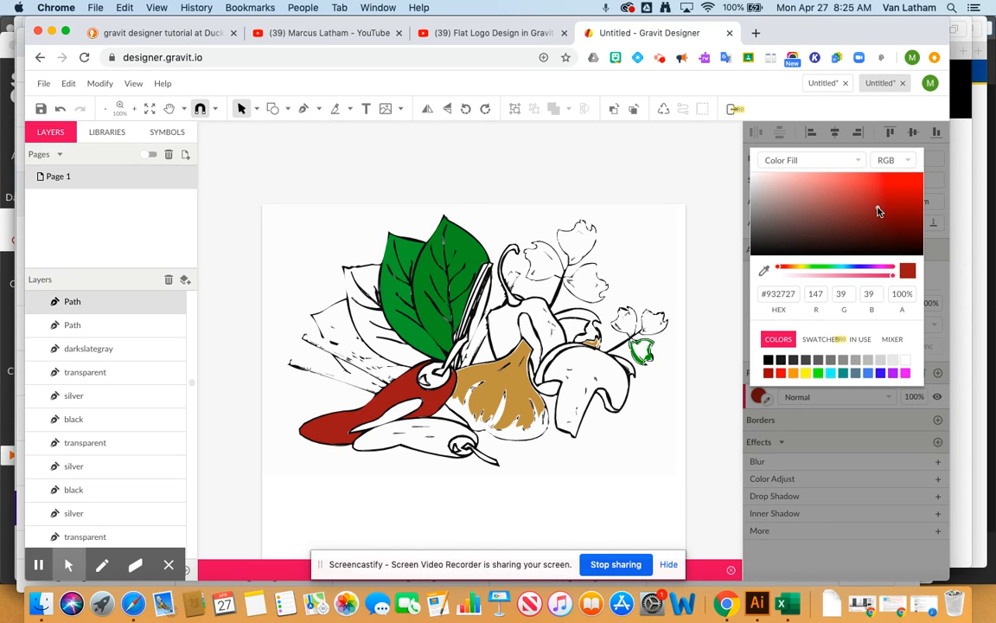
click(875, 189)
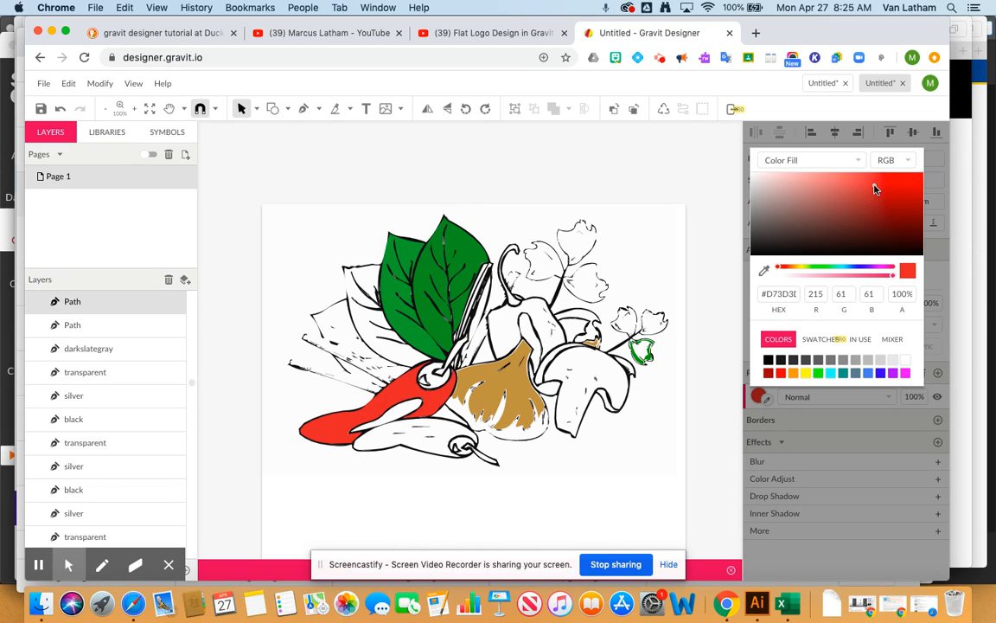
click(348, 380)
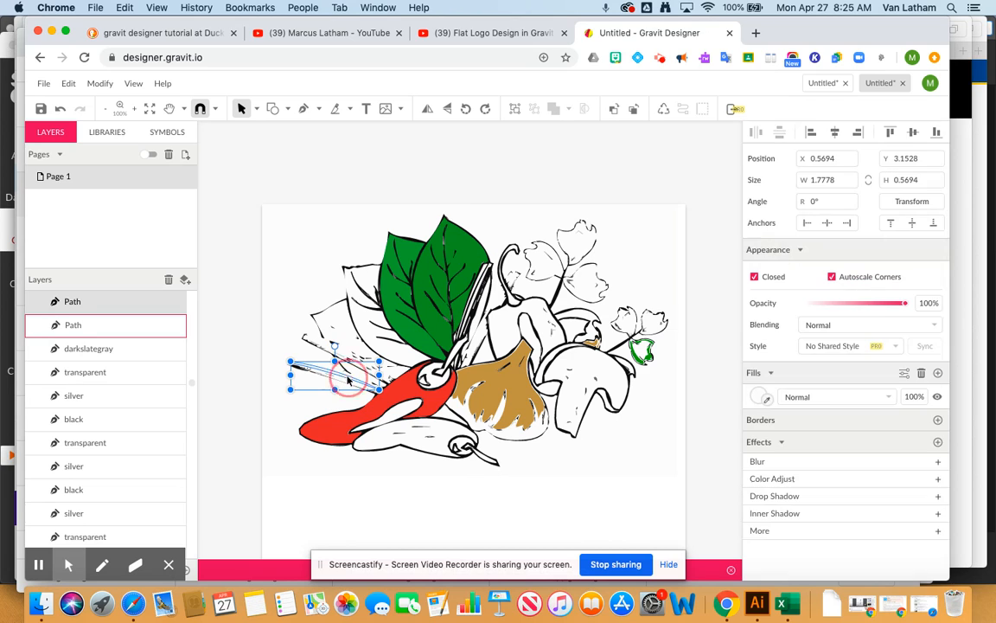
click(598, 498)
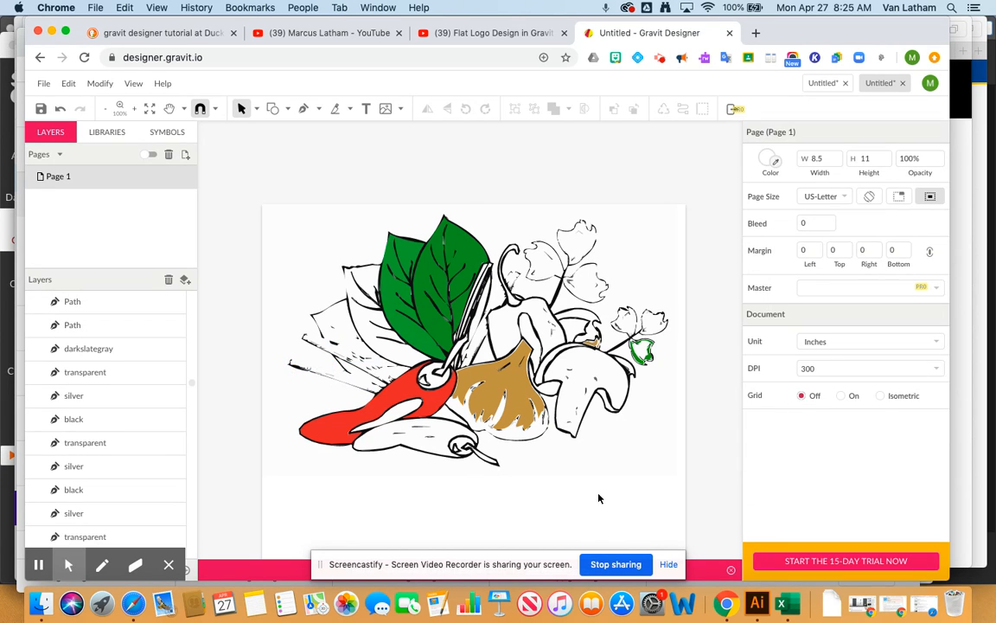
Fill the outer area of the sprig leaf beside the pepper's curved stem with dark green #428842
scroll(624, 257, up, 3)
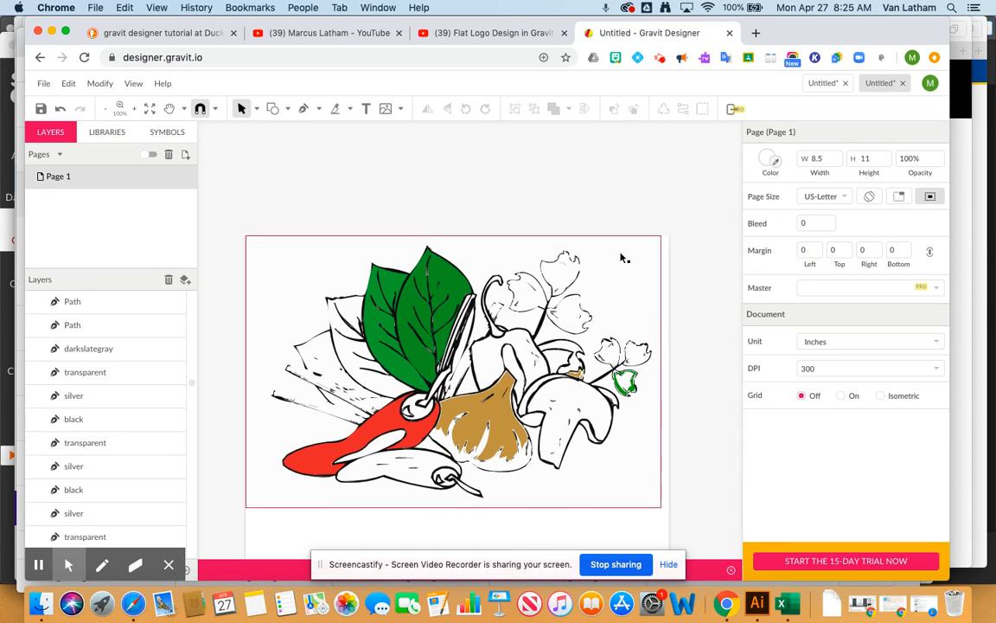
scroll(624, 257, up, 2)
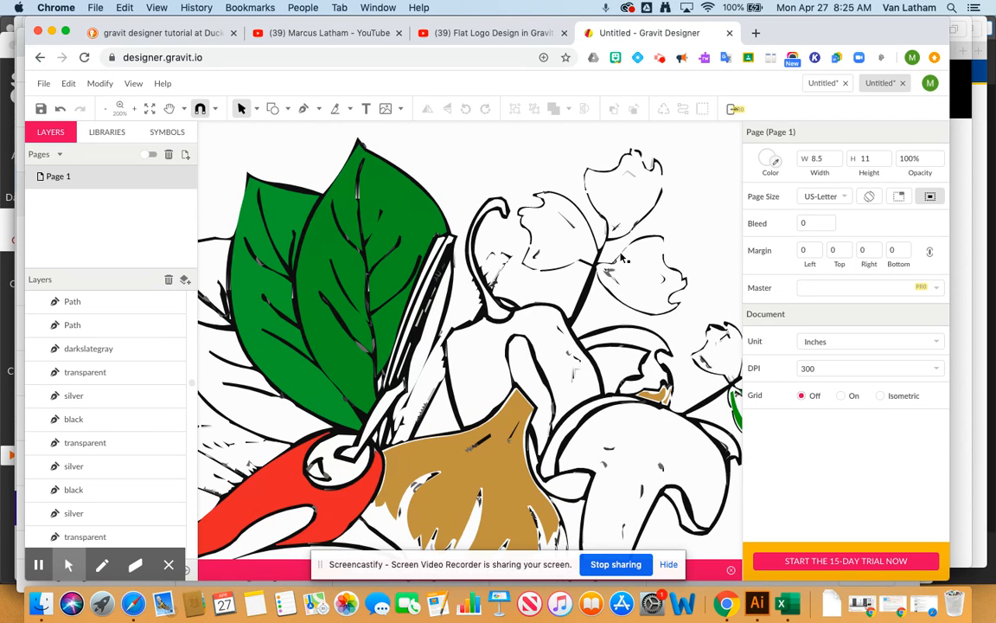
scroll(624, 257, up, 2)
scroll(620, 257, up, 3)
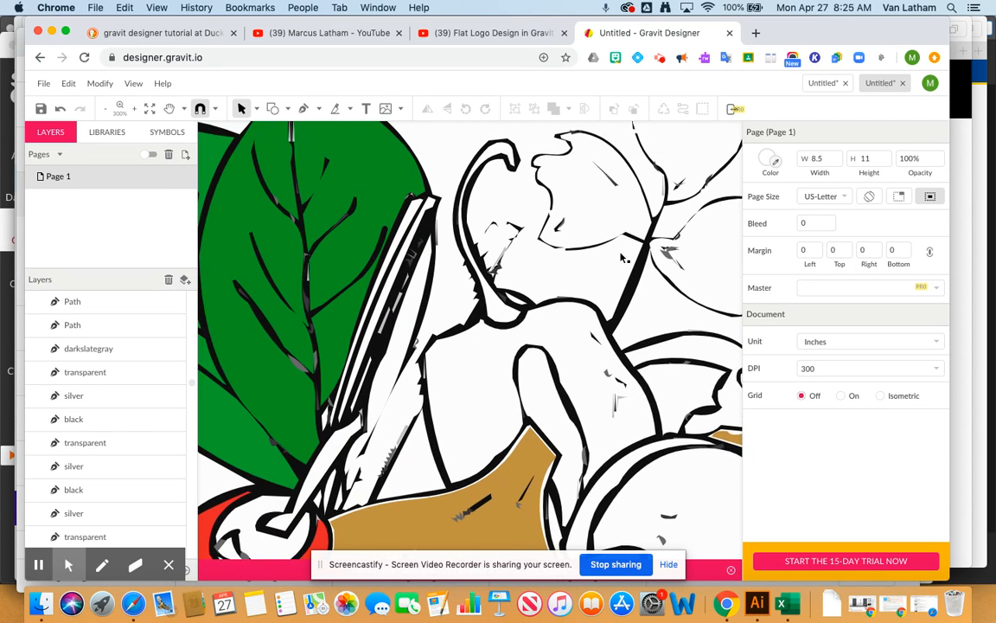
click(536, 234)
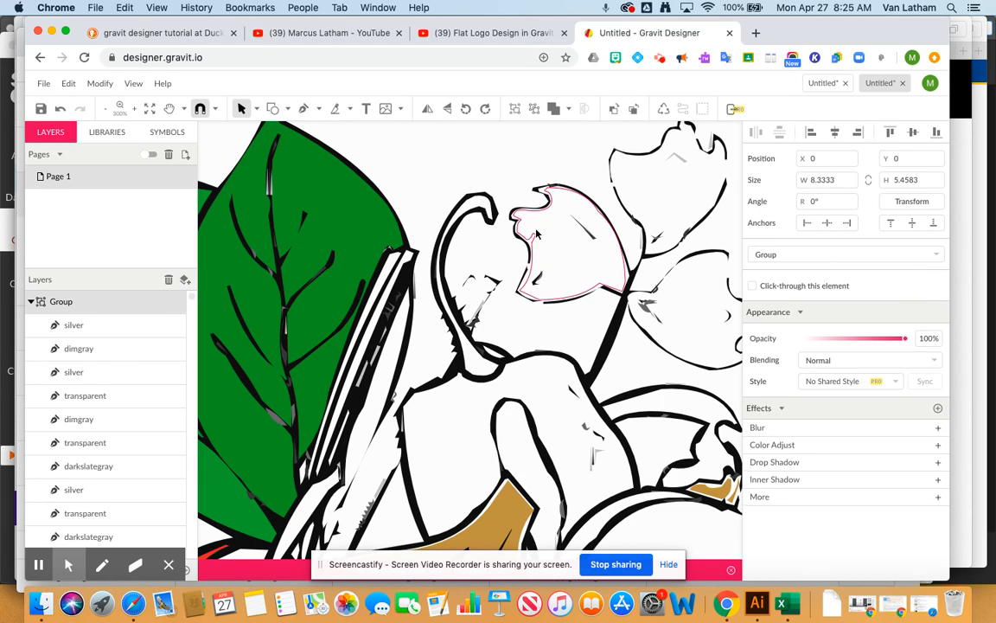
click(536, 233)
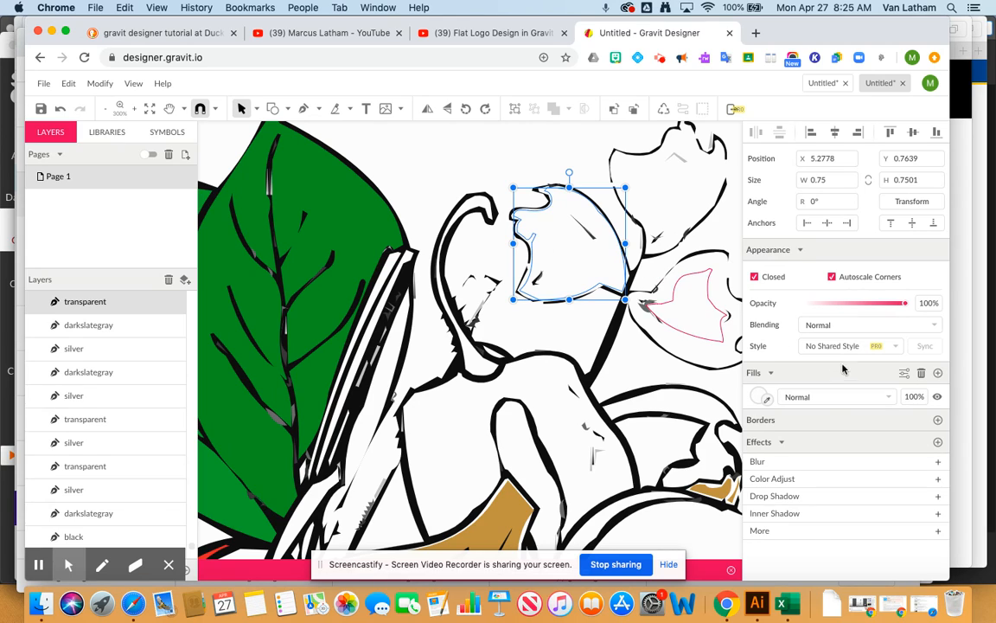
click(759, 396)
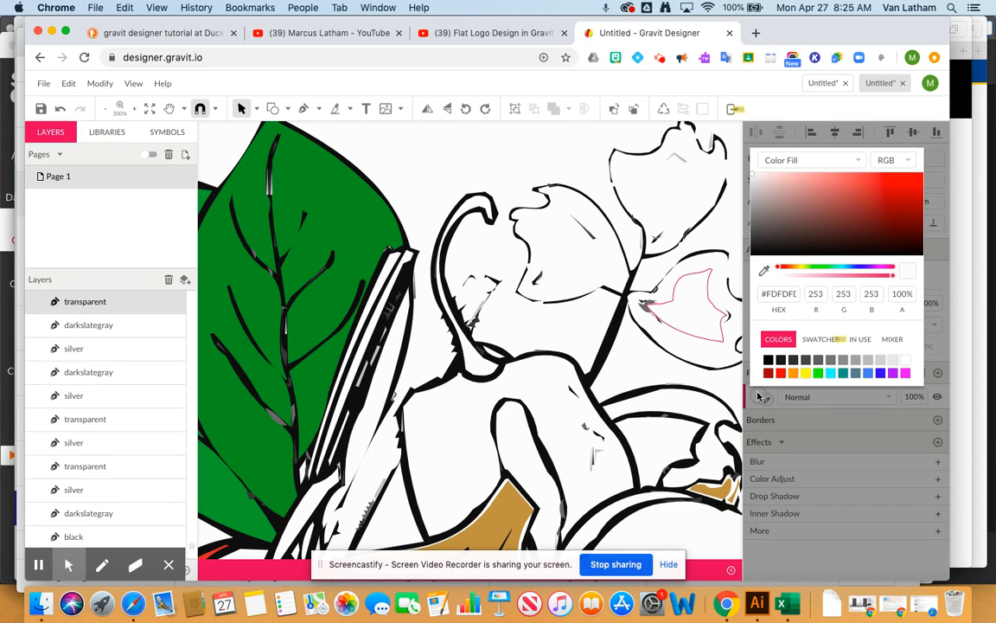
click(817, 373)
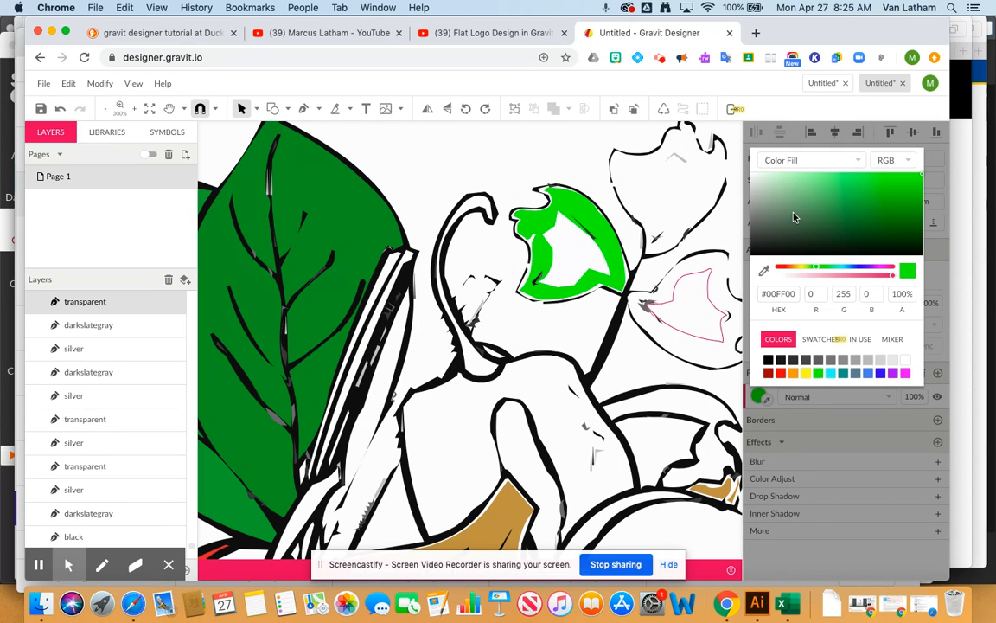
click(840, 215)
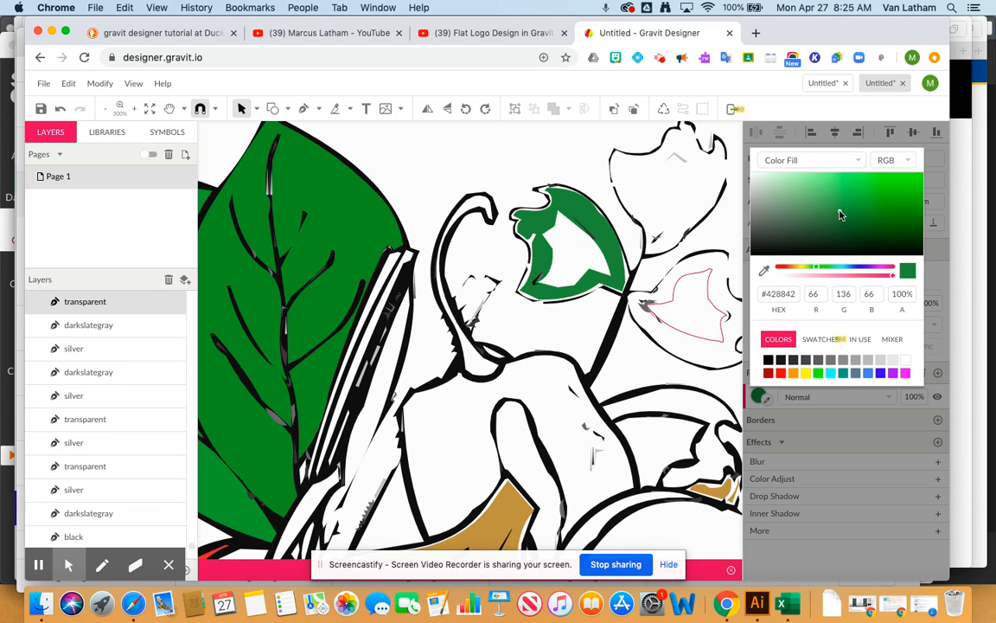
Fill the white inner shape of the same sprig leaf with green #2EA62E
click(570, 258)
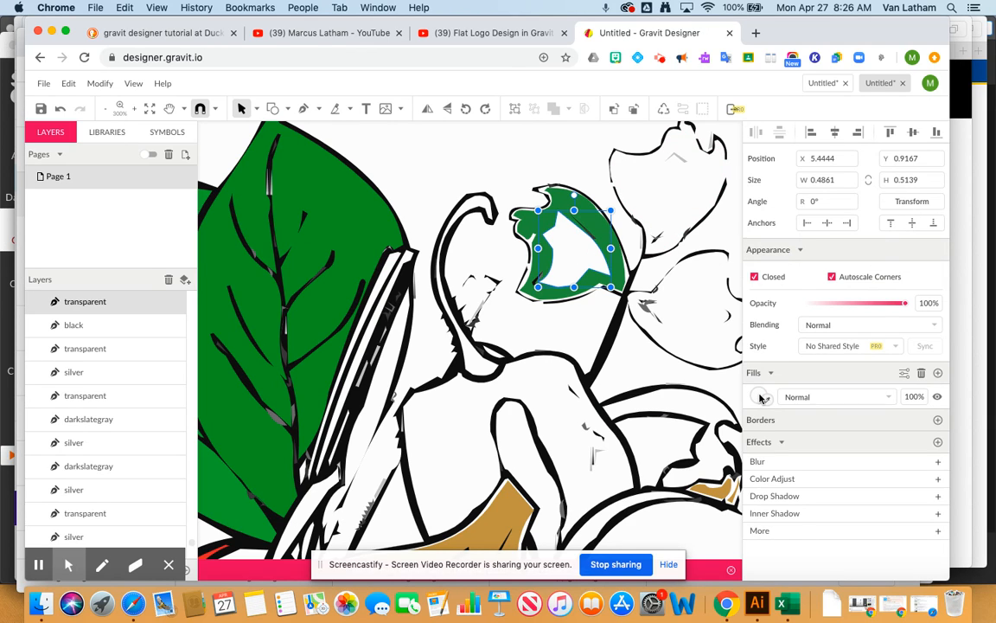
click(761, 397)
click(818, 373)
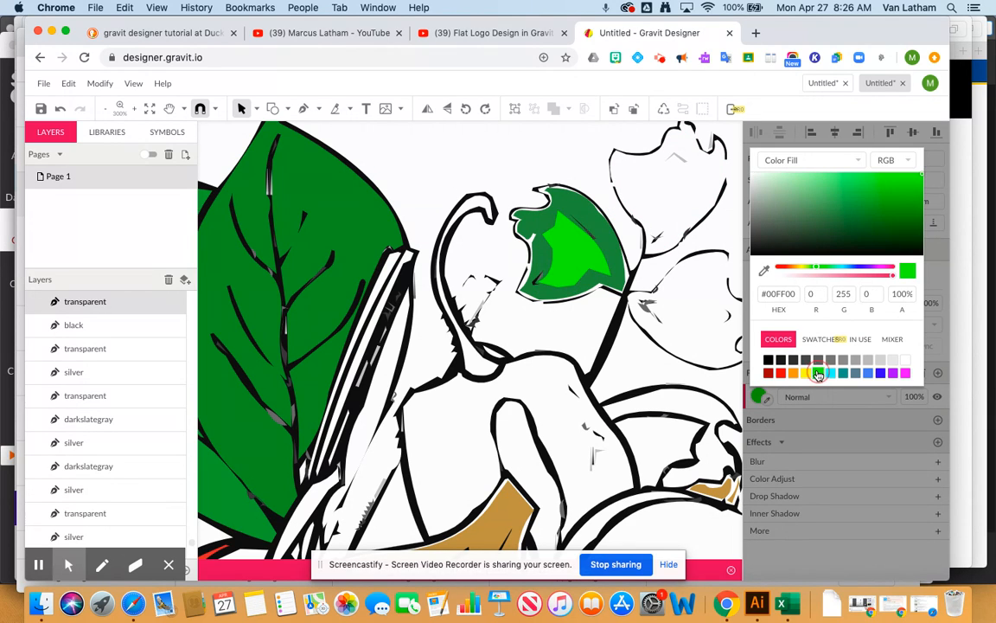
click(875, 205)
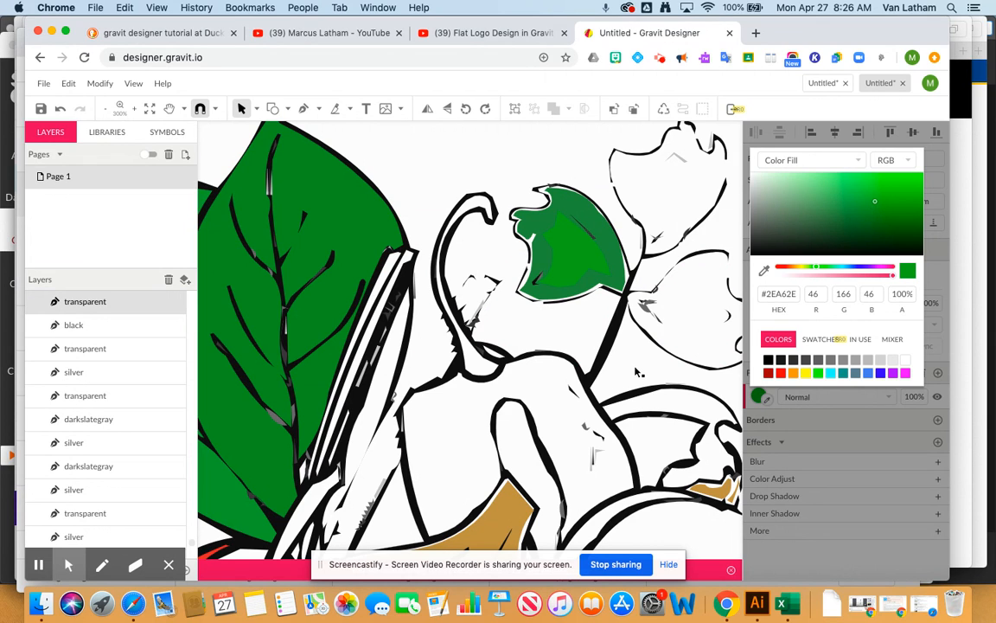
click(516, 157)
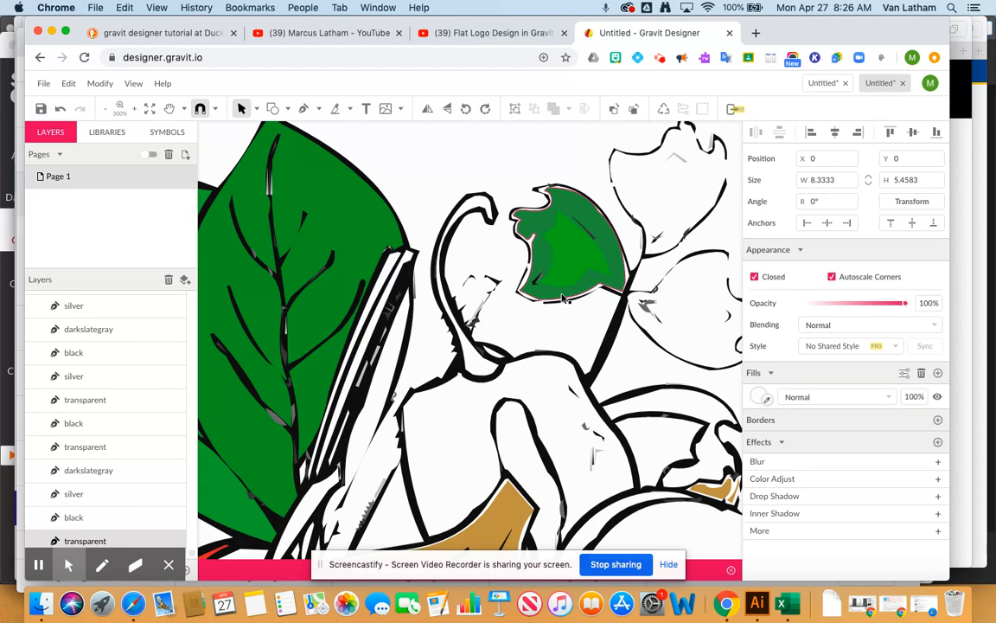
click(535, 226)
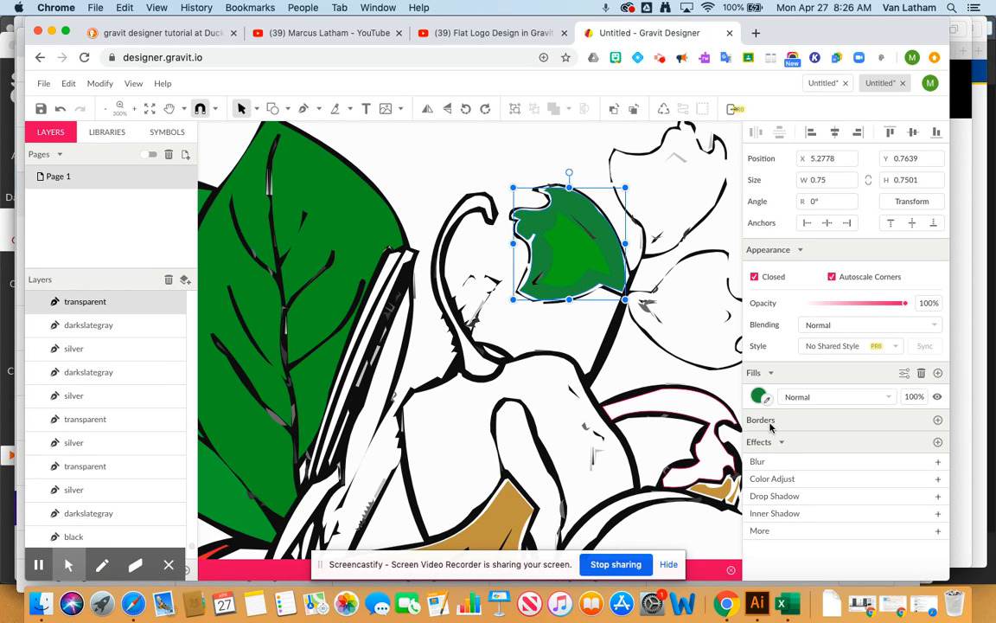
click(514, 223)
click(514, 223)
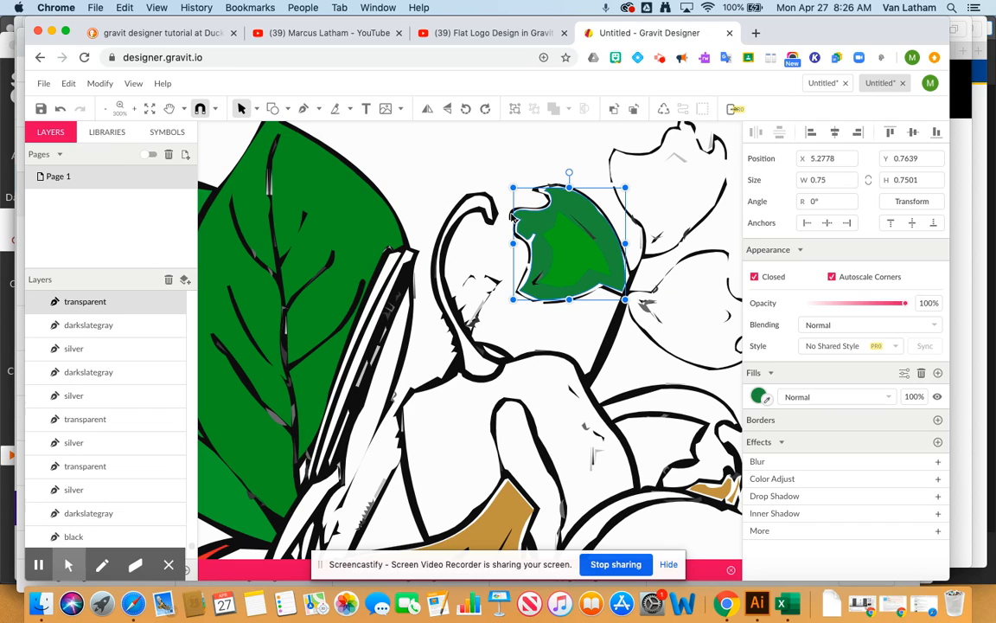
click(257, 111)
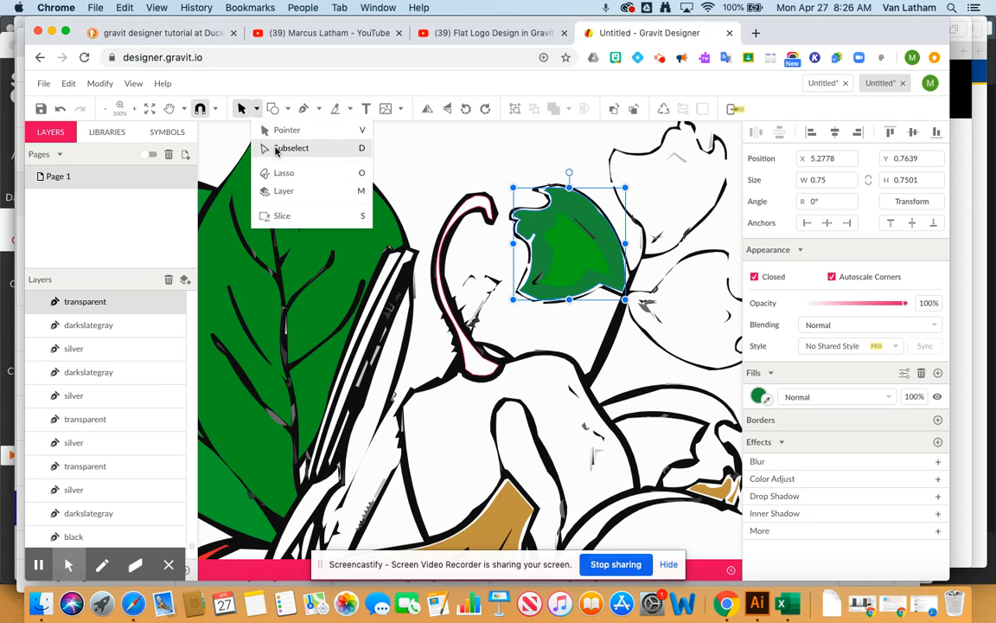
click(270, 146)
click(467, 184)
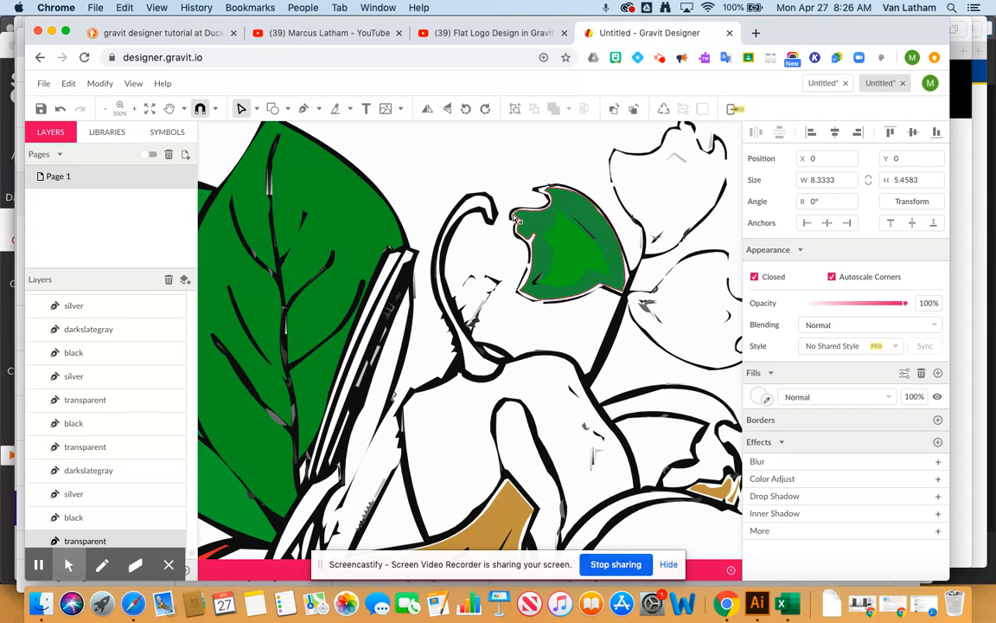
click(515, 221)
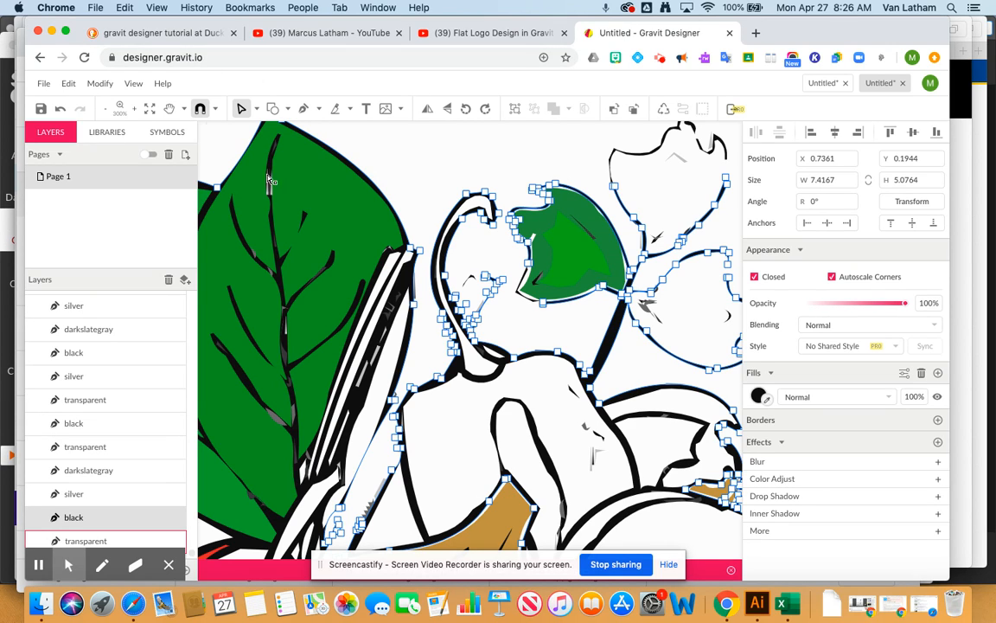
click(257, 113)
click(262, 129)
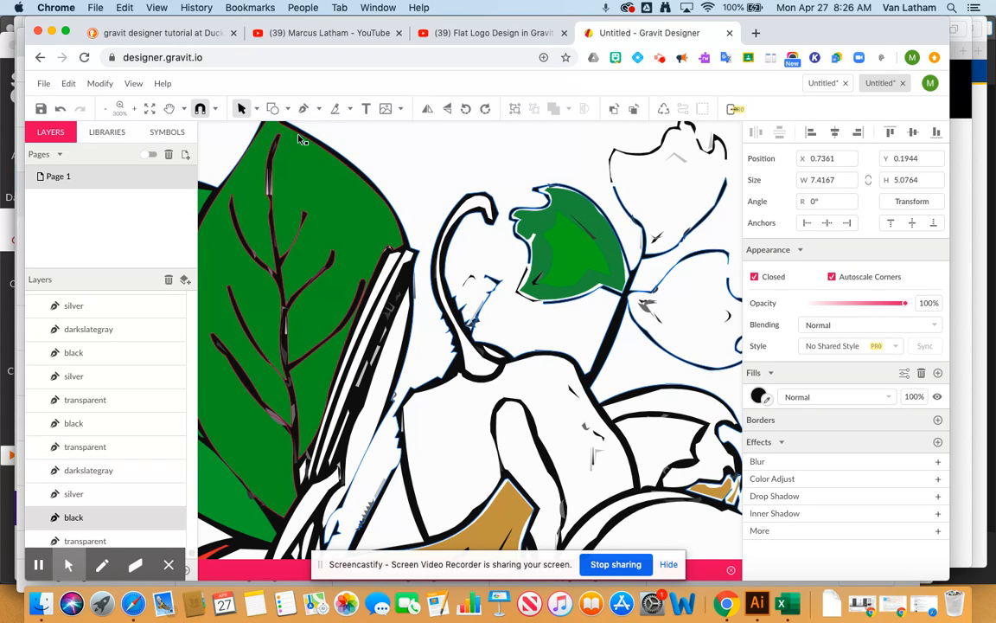
Expand the dark green outer shape of the coloured sprig leaf with an offset of 1
click(577, 204)
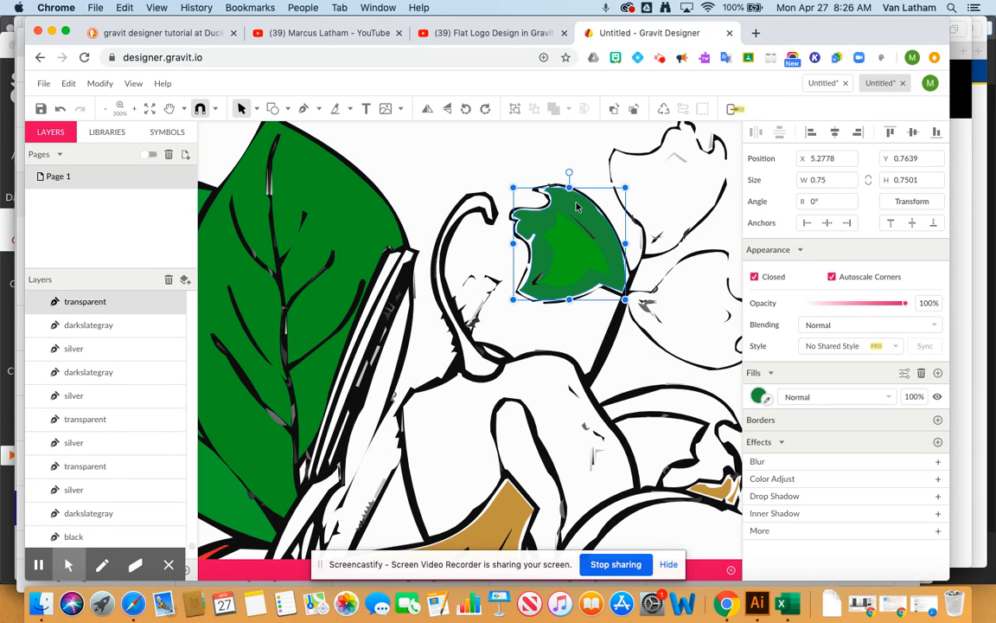
click(100, 84)
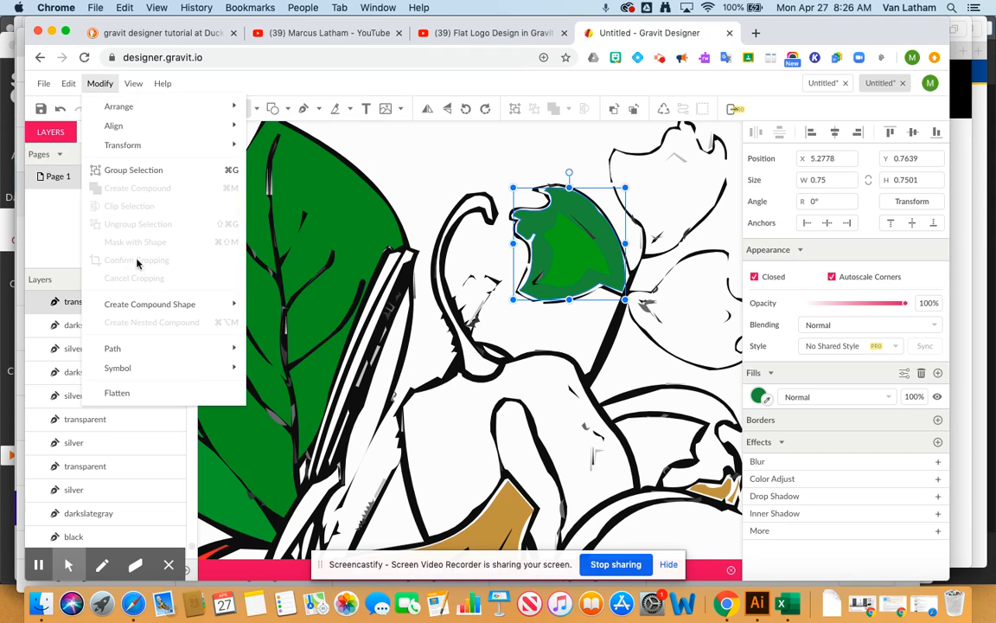
mouse_move(223, 349)
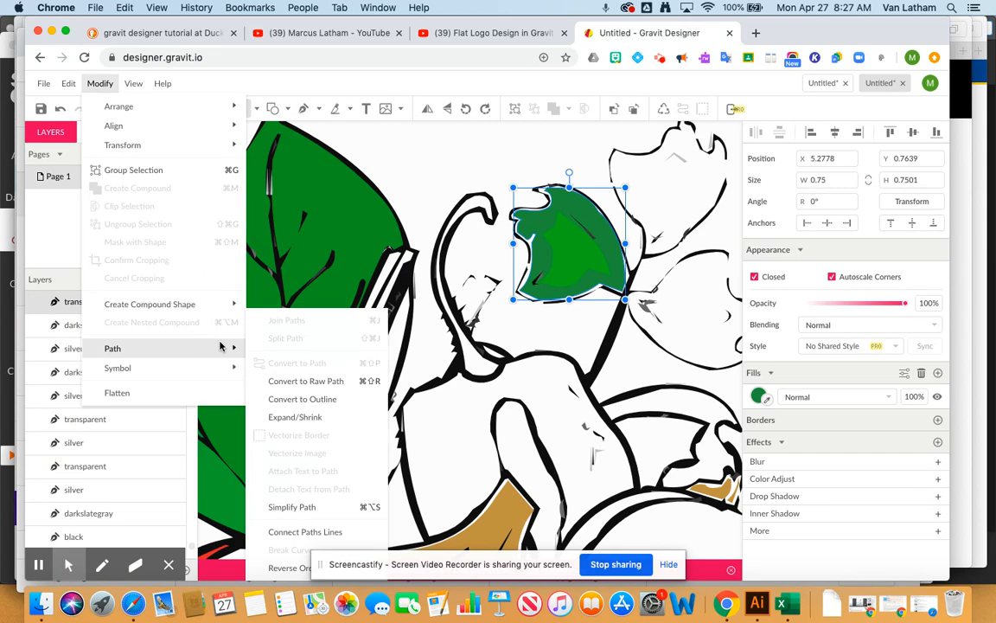
click(294, 417)
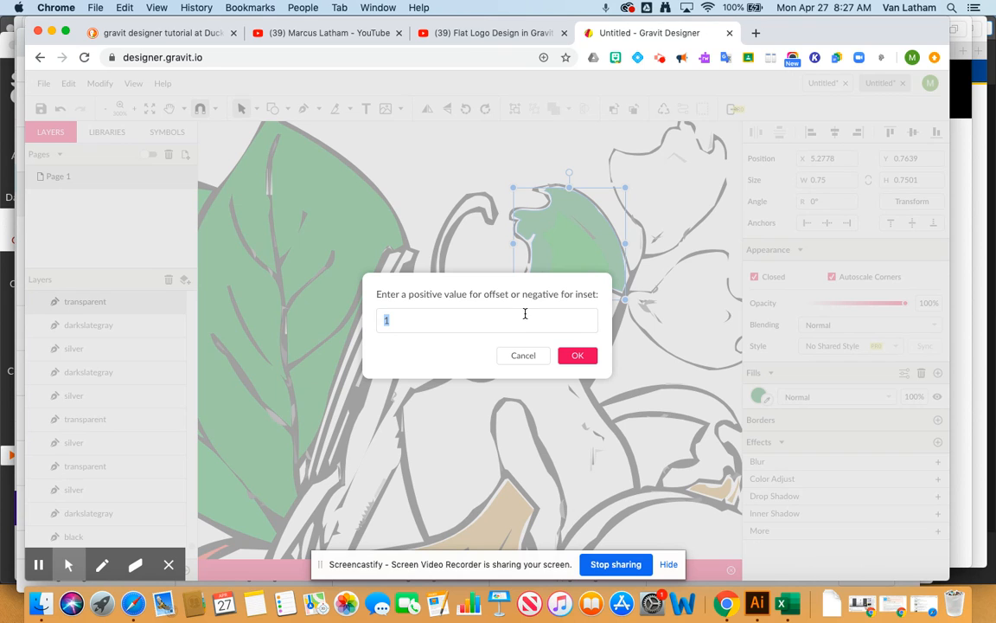
click(577, 357)
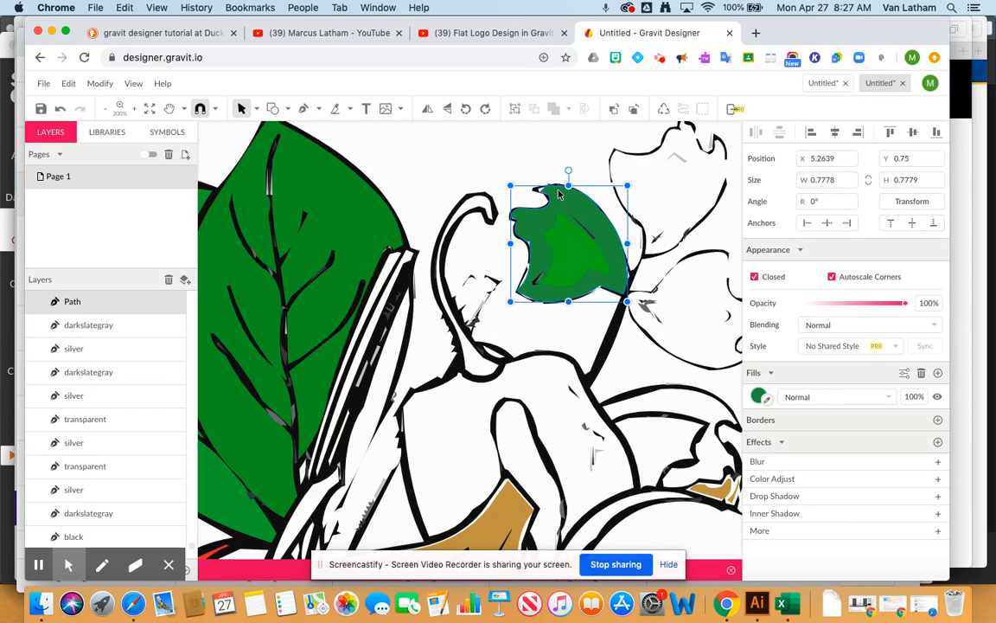
Move the expanded leaf path down the layer order, below the black outline and just above the bottom transparent background
scroll(112, 382, down, 3)
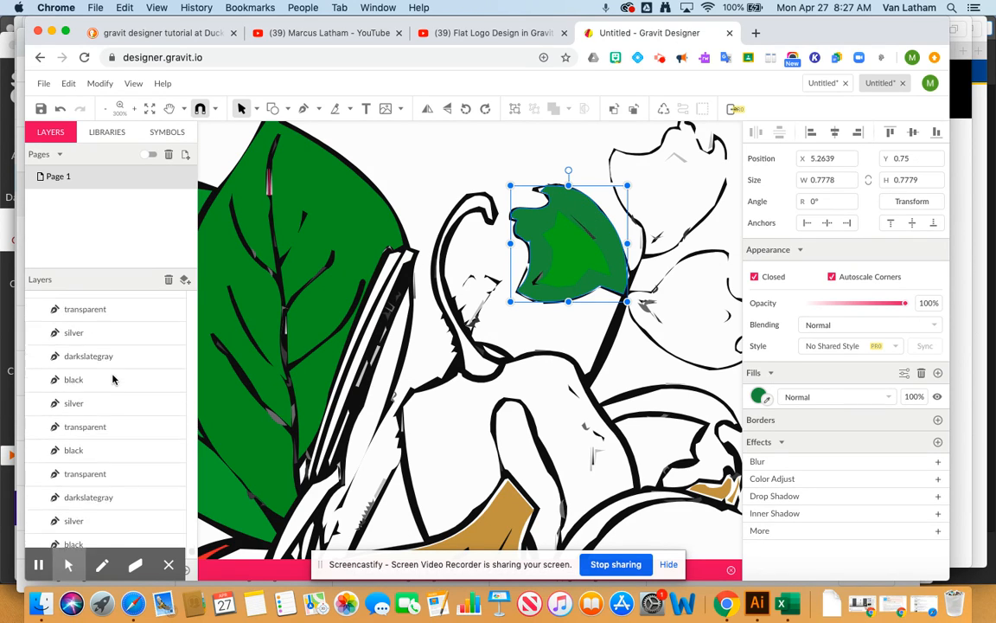
scroll(112, 378, up, 3)
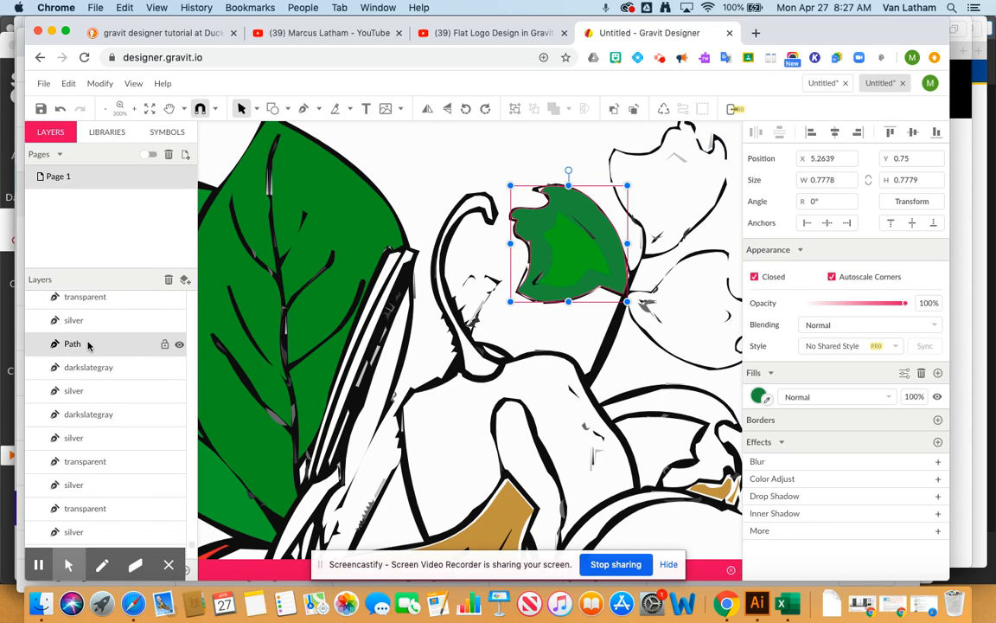
drag(88, 345, 93, 523)
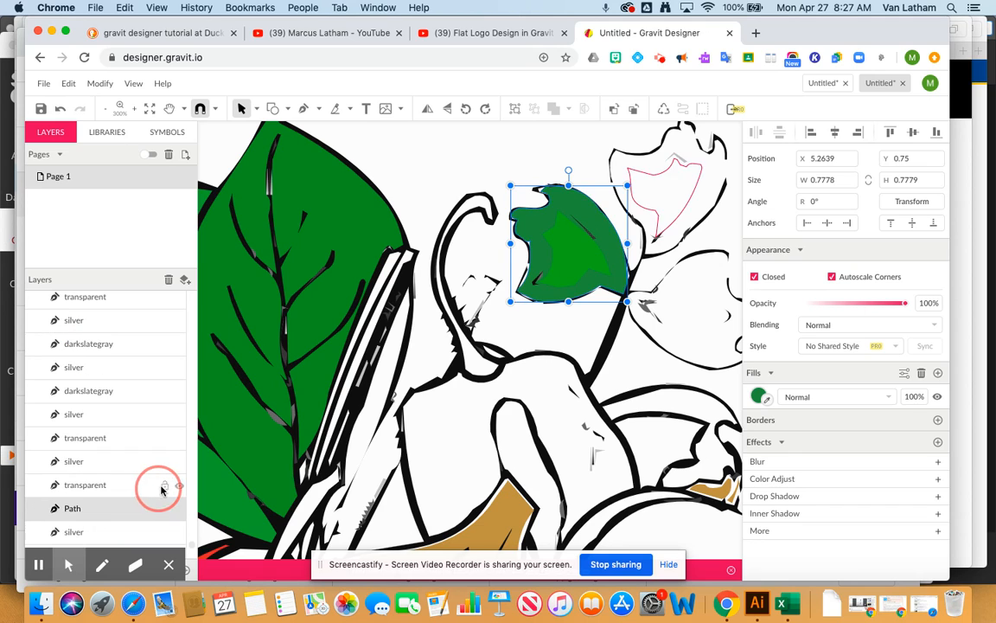
scroll(106, 507, down, 4)
scroll(107, 507, up, 1)
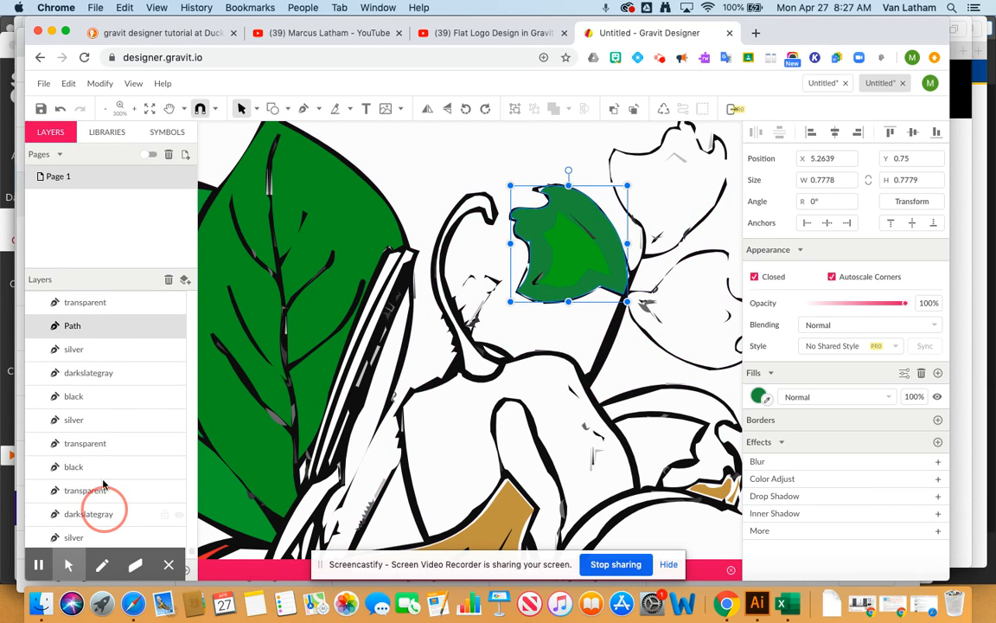
drag(107, 331, 101, 528)
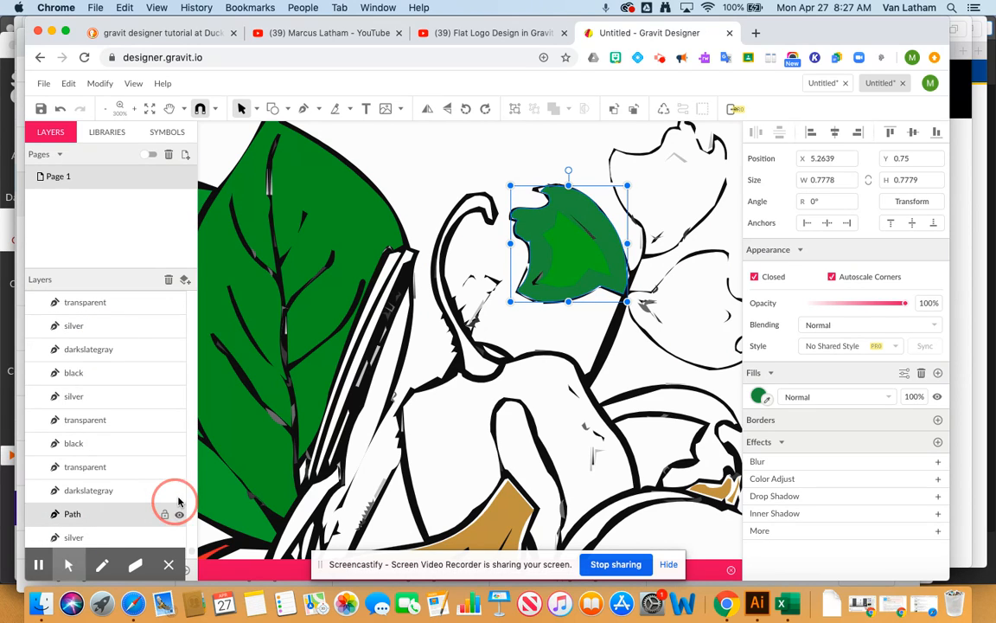
scroll(169, 505, down, 2)
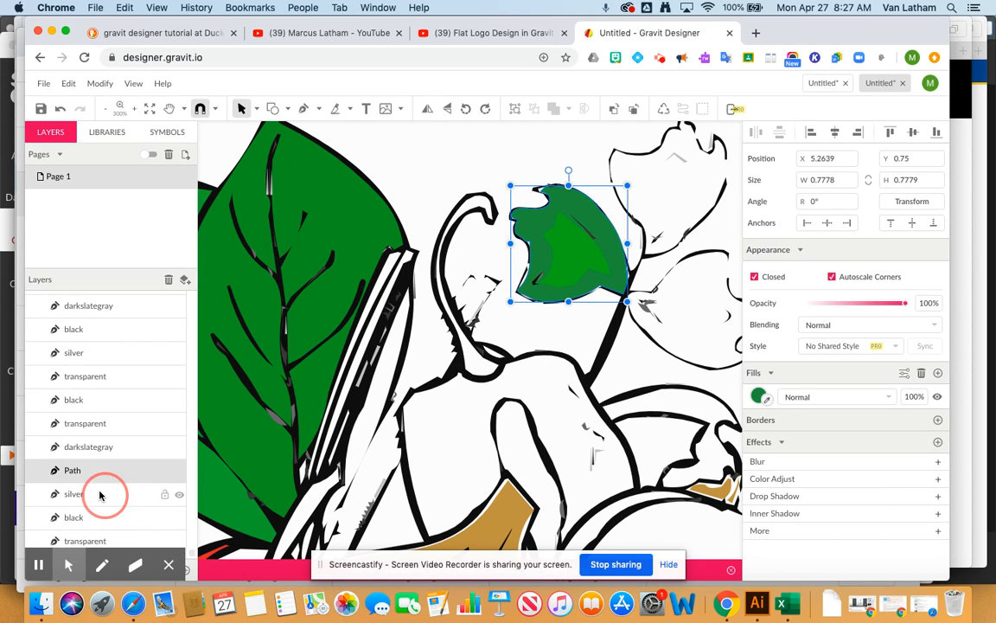
drag(92, 488, 91, 536)
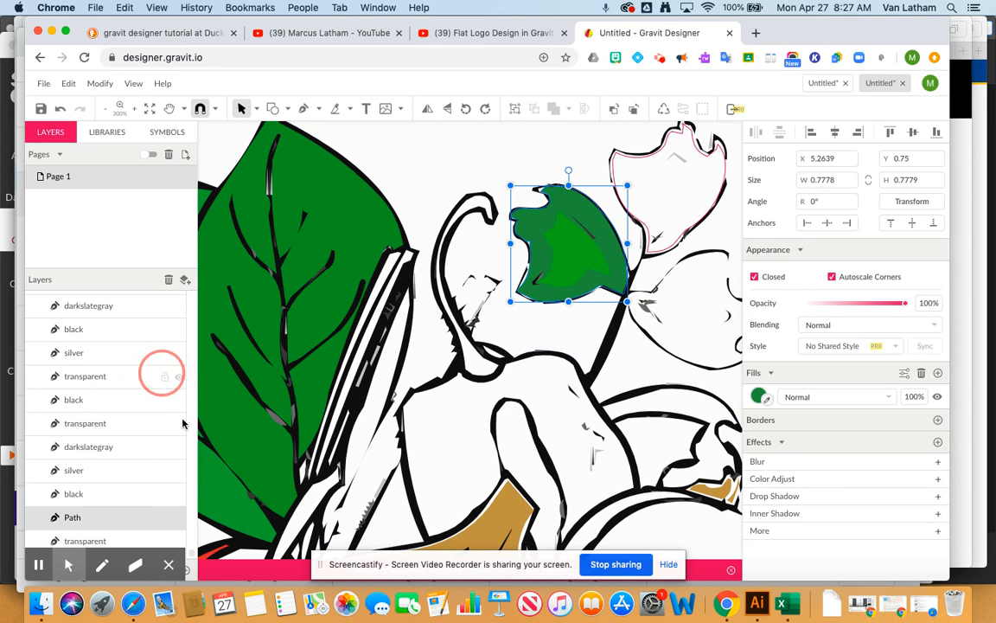
Try to move the bottom transparent background layer up to the black outline's layer, and undo the move
click(153, 467)
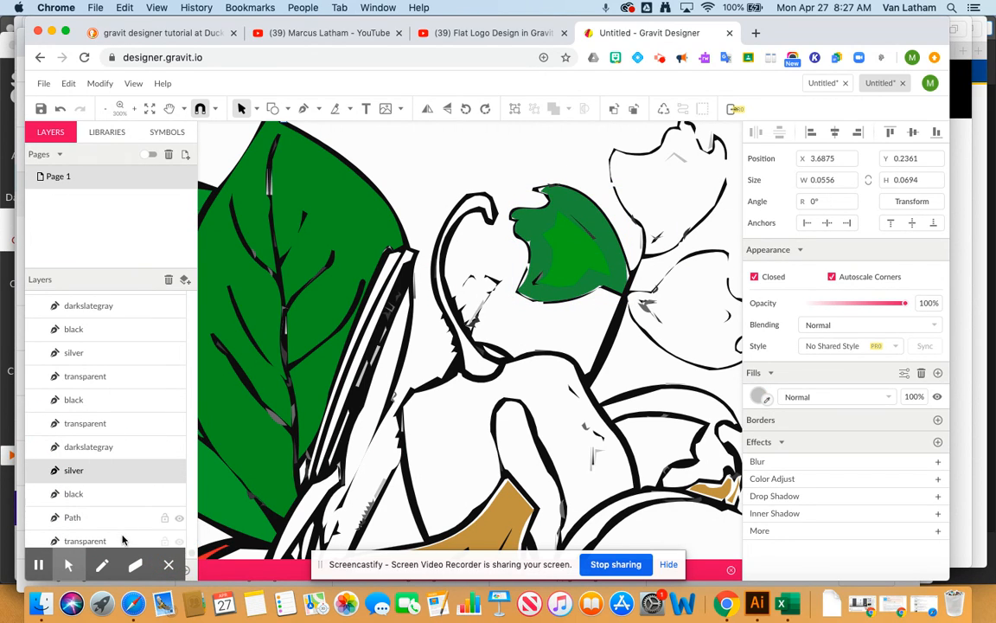
drag(122, 542, 123, 504)
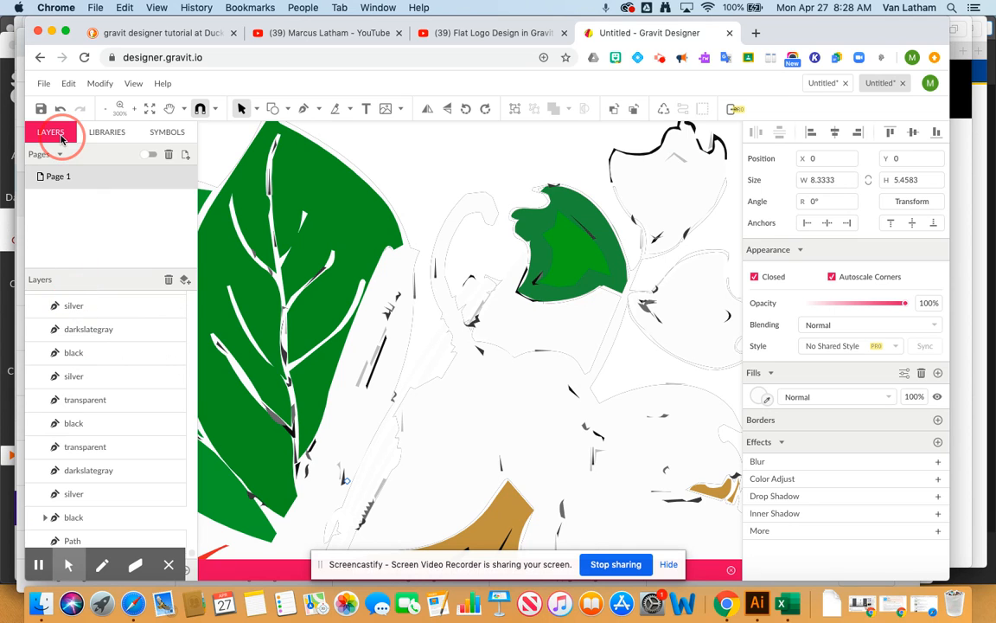
key(super+z)
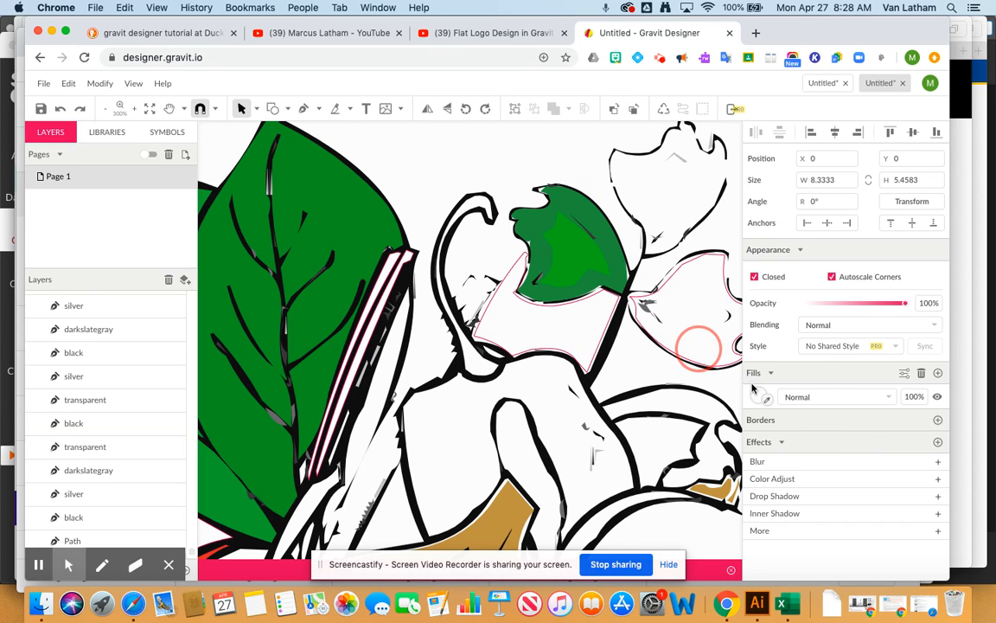
Fill the inner shape of the uncoloured leaf beside it with the bright green sampled from the first sprig leaf's centre
click(659, 338)
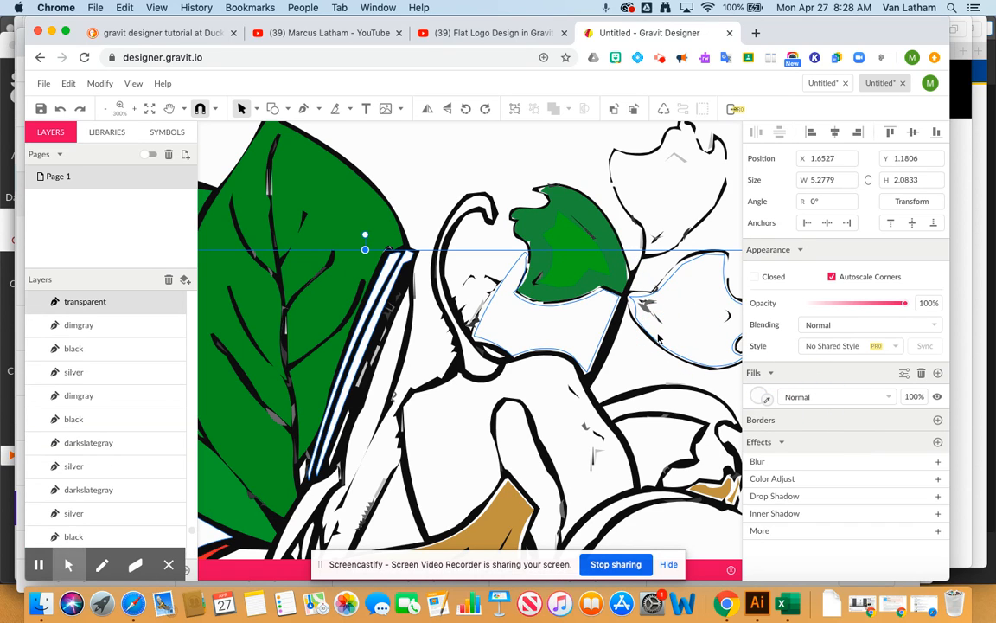
click(457, 155)
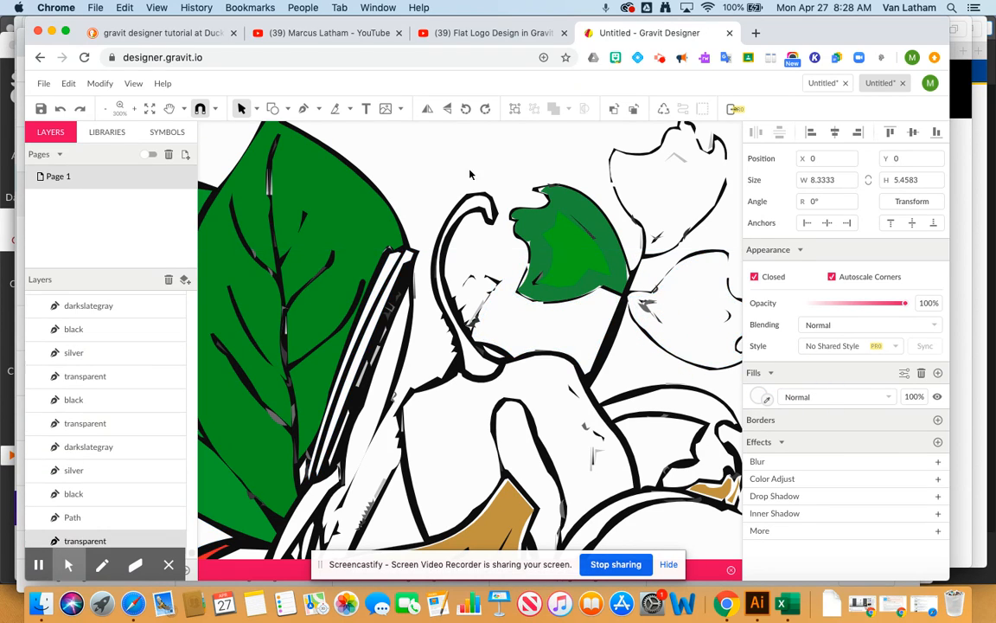
click(683, 277)
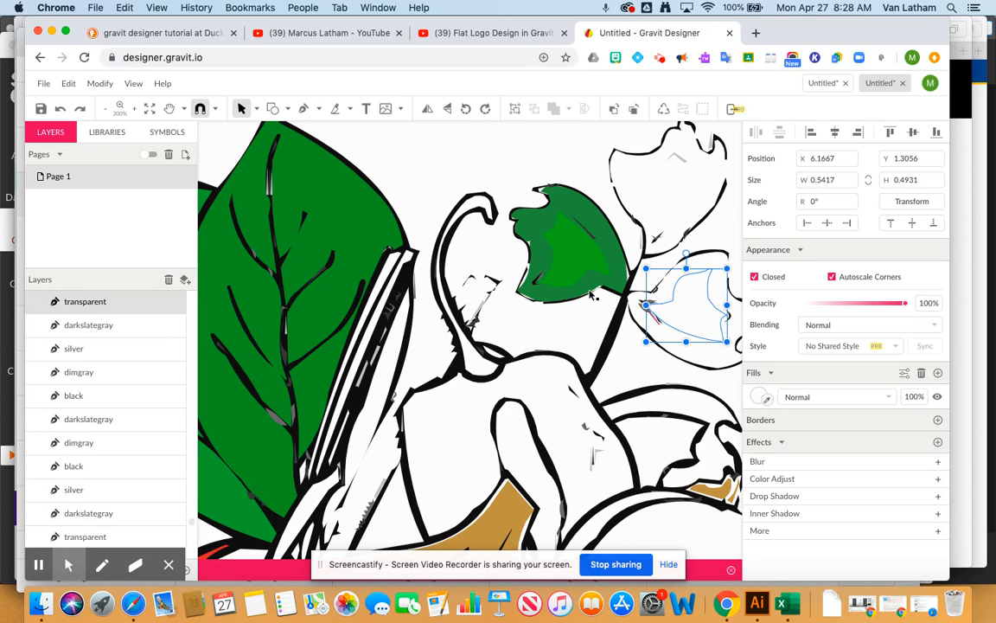
click(766, 400)
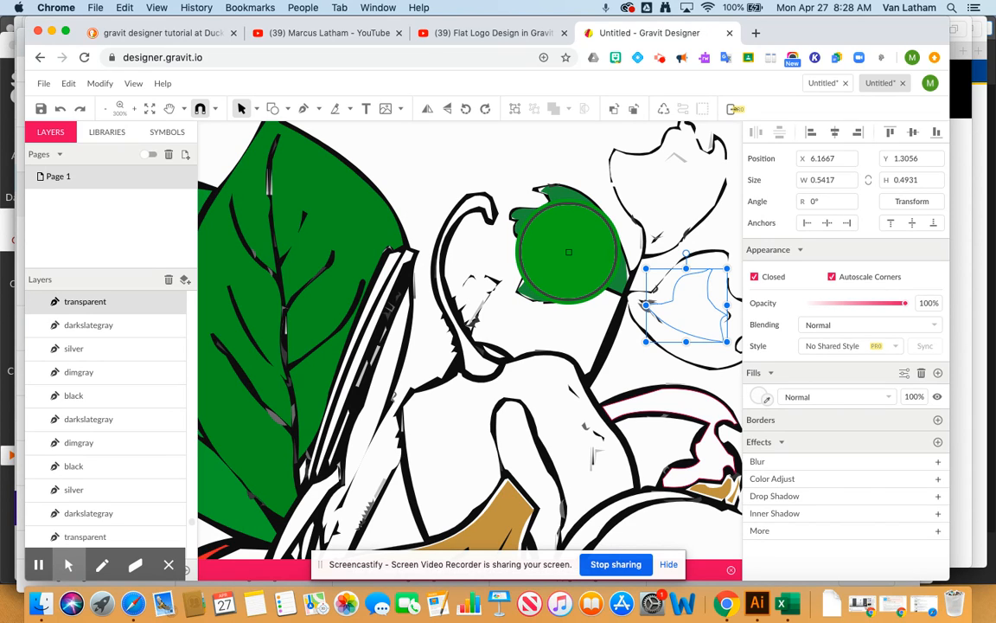
click(568, 252)
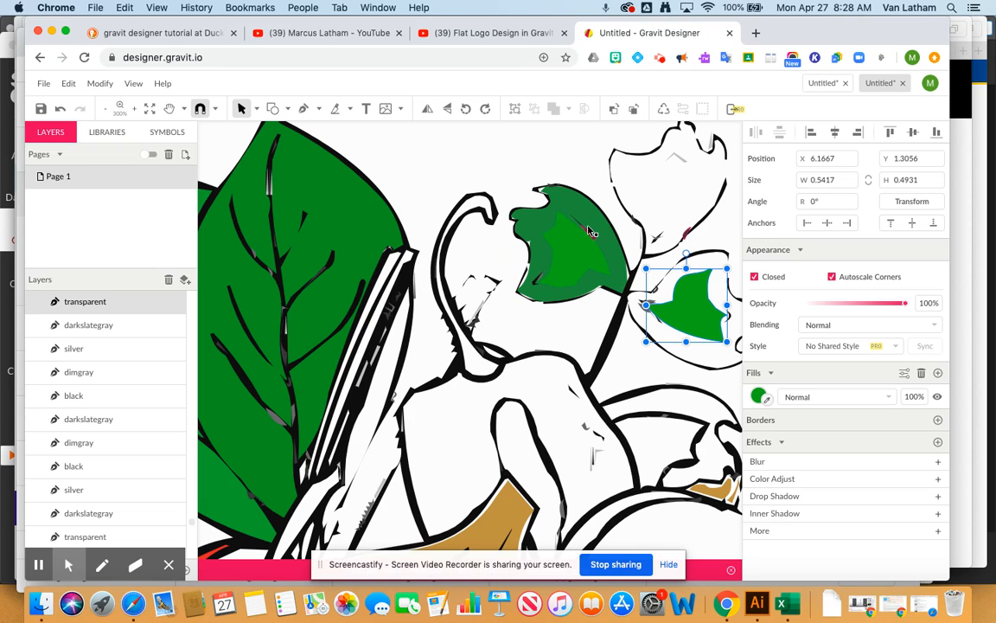
Split the joined path containing the second sprig leaf's outer area into separate paths
click(592, 225)
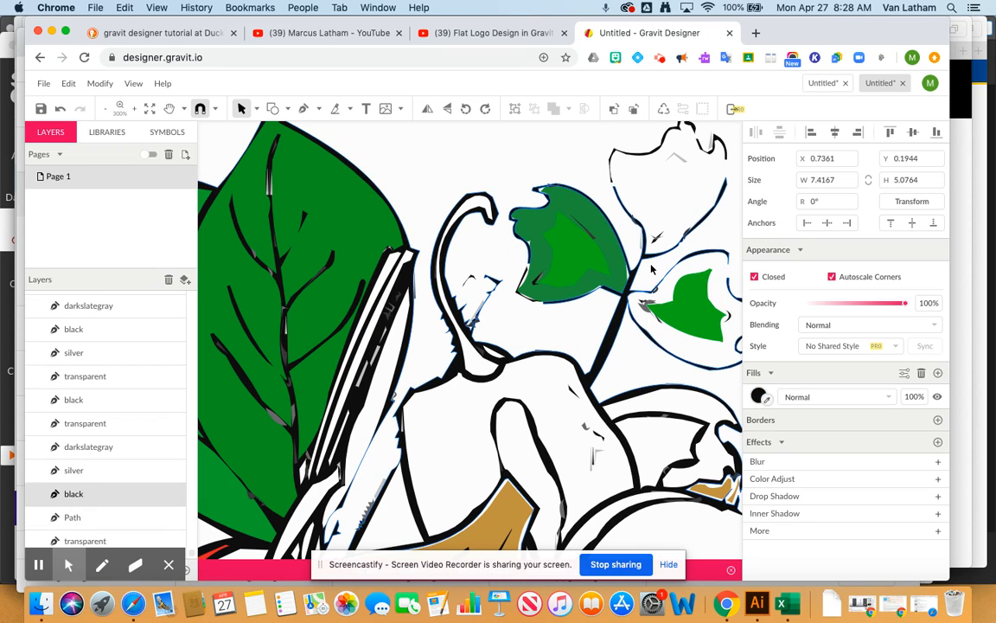
click(708, 361)
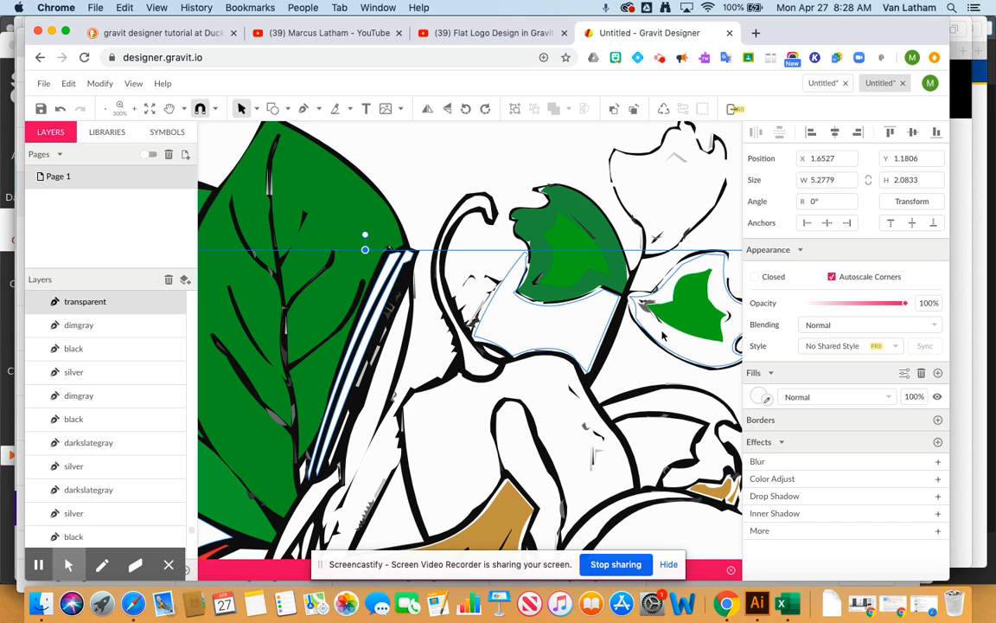
scroll(463, 270, down, 3)
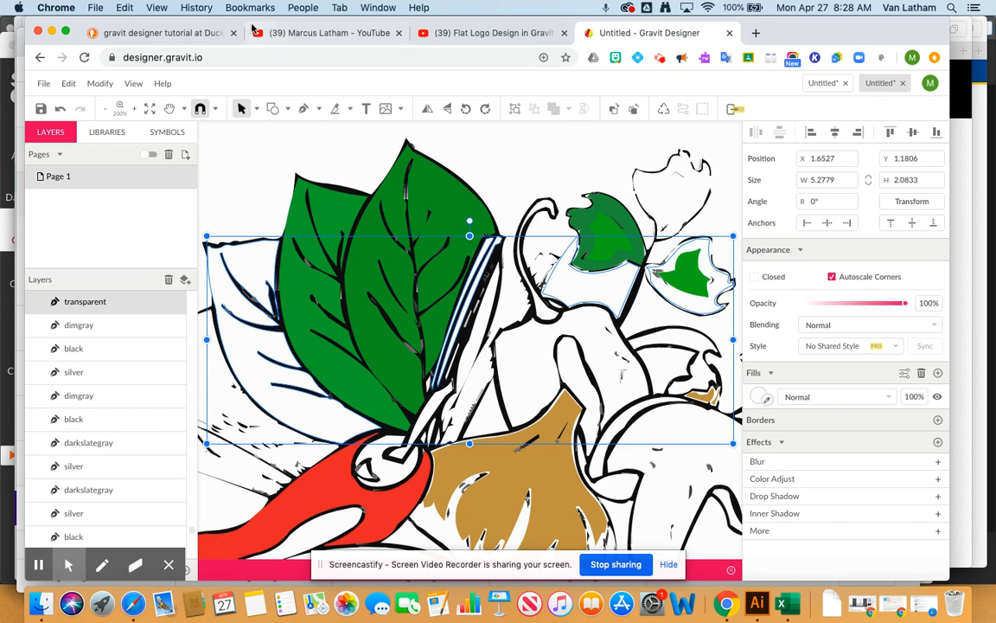
click(97, 84)
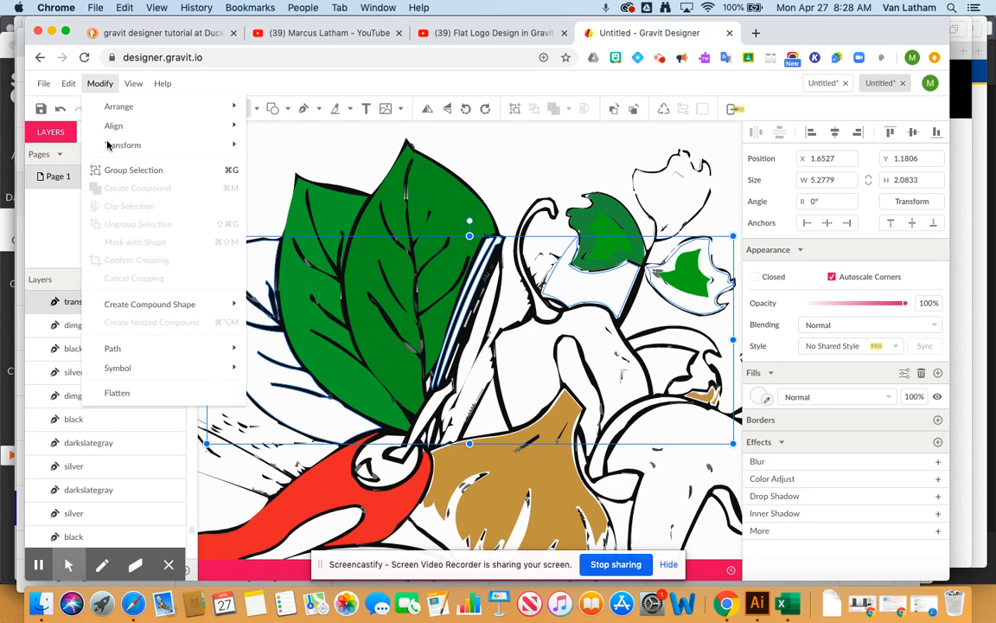
mouse_move(165, 355)
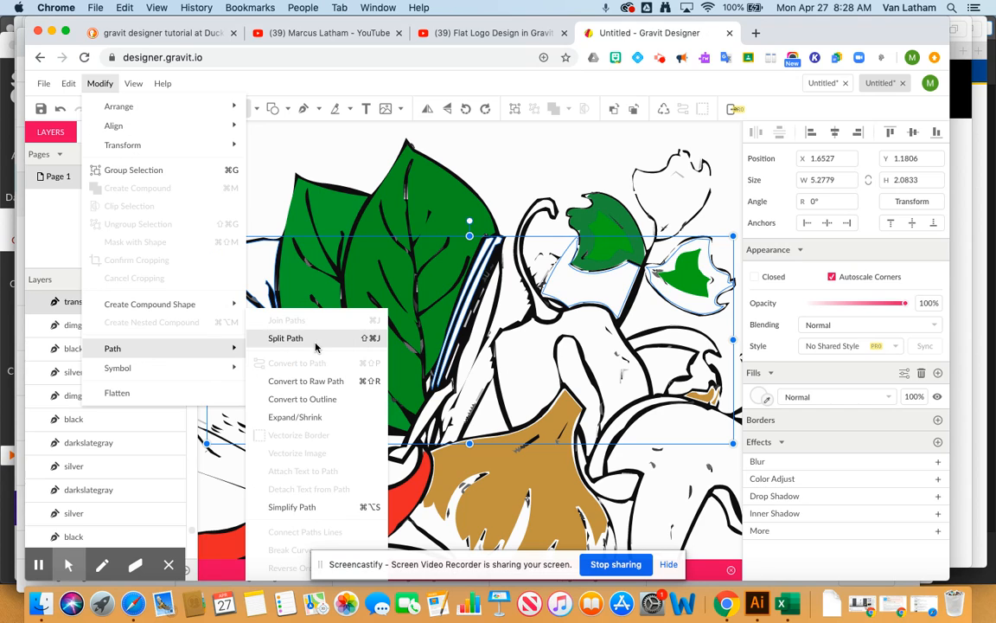
click(397, 341)
Fill the second sprig leaf's outer area with the dark green sampled from the first sprig leaf's outer area
click(709, 316)
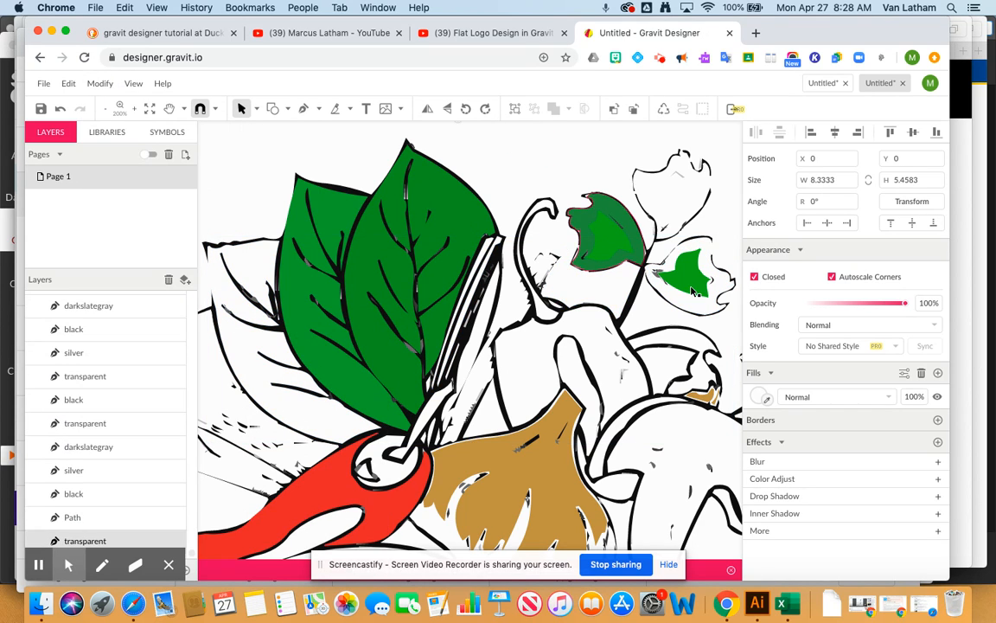
click(707, 316)
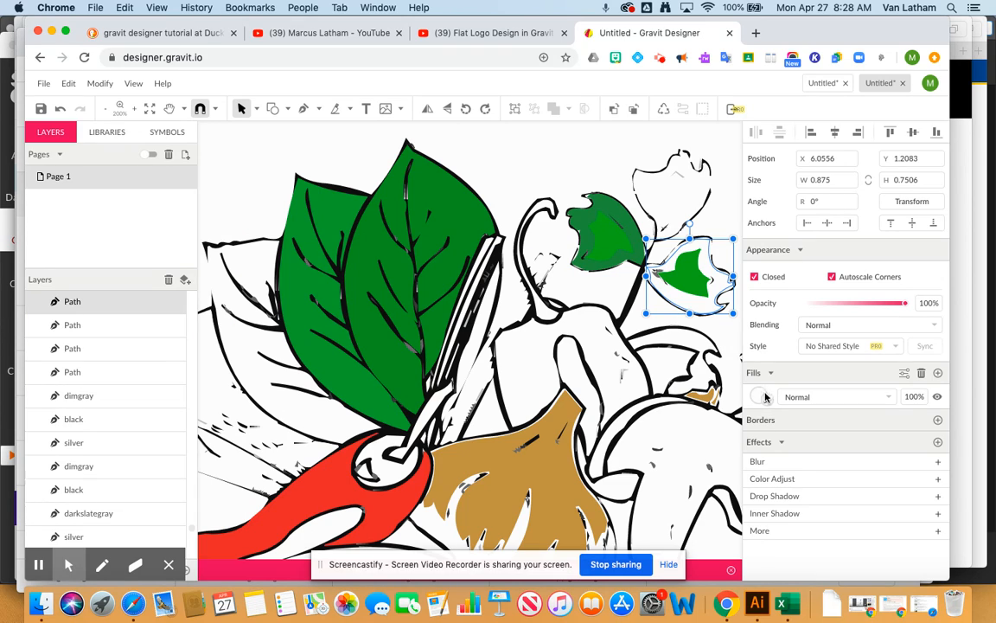
drag(769, 403, 577, 222)
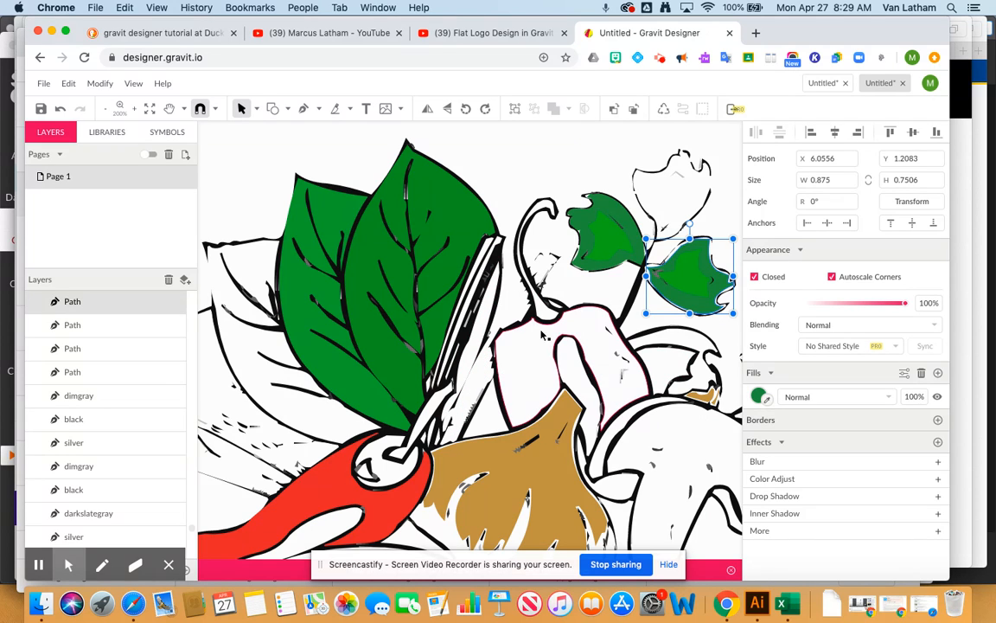
scroll(441, 374, down, 3)
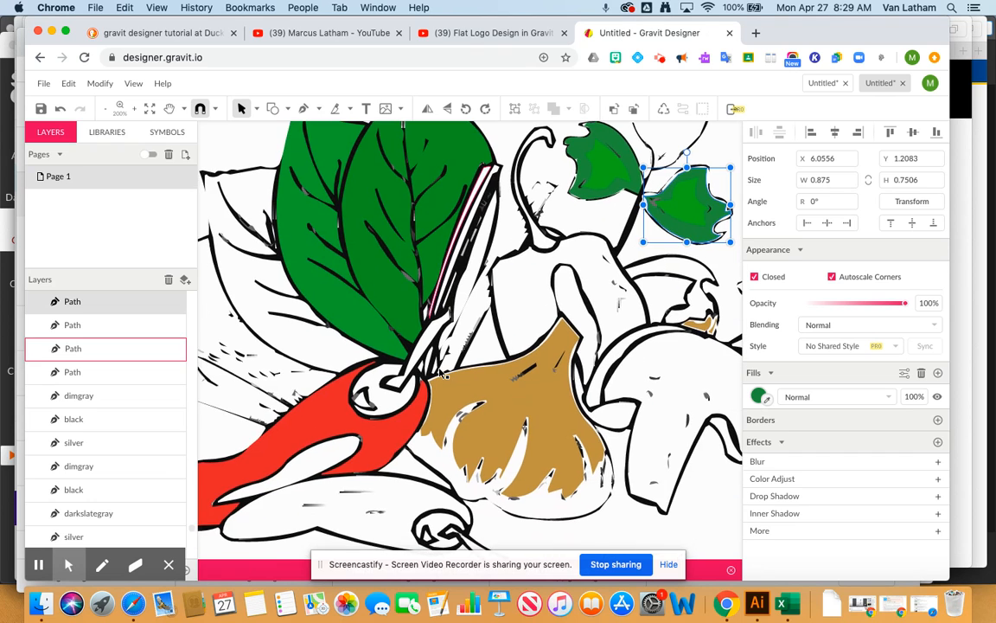
scroll(441, 374, down, 5)
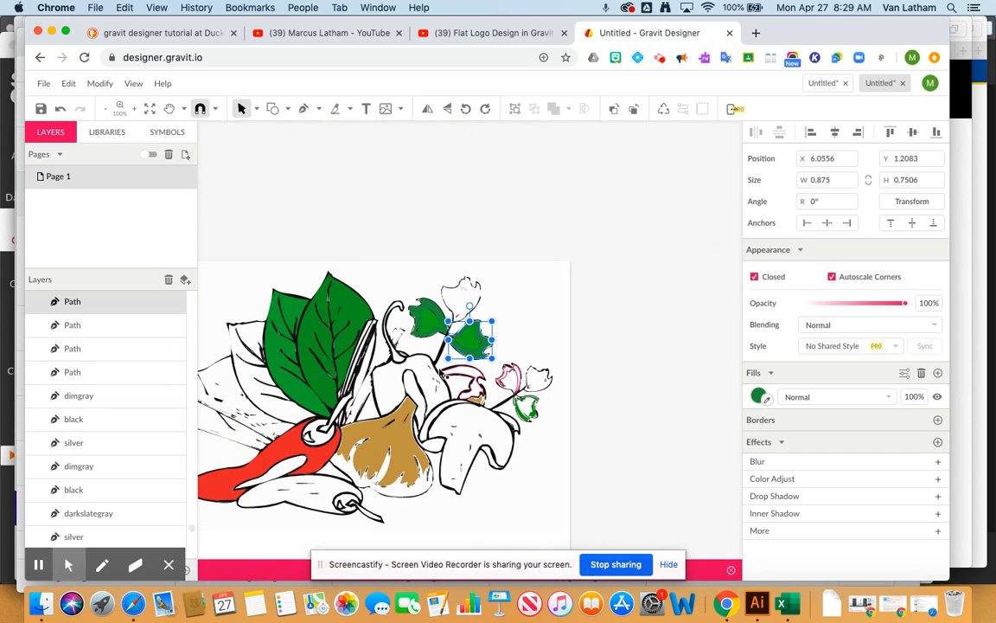
scroll(441, 373, left, 3)
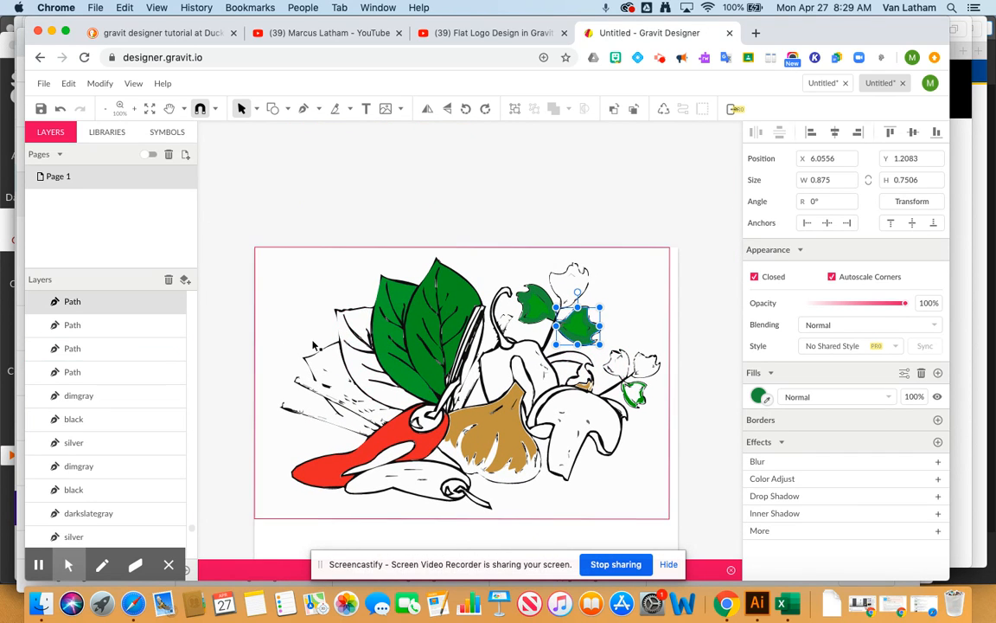